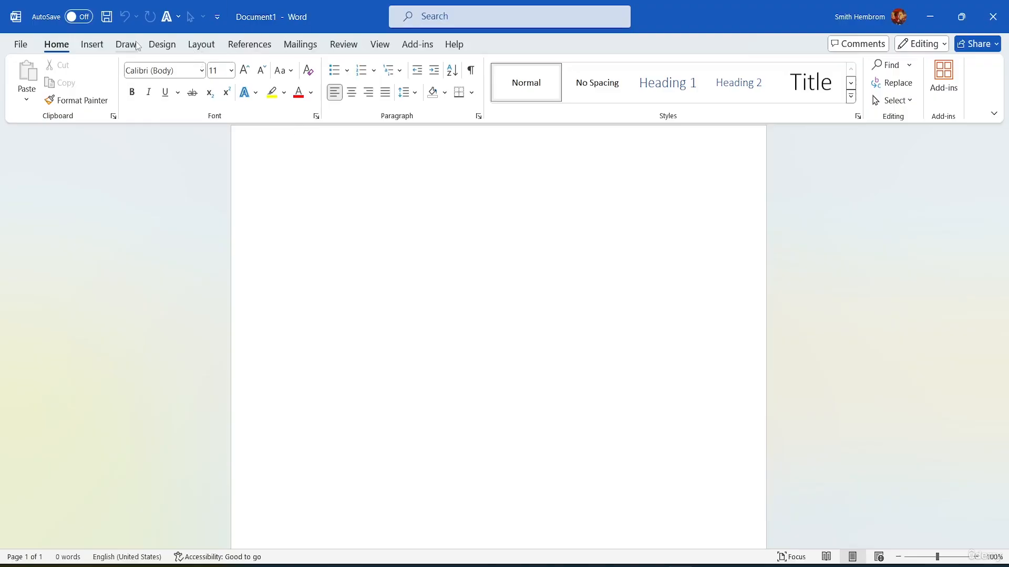
# Increase the spacing before the first paragraph of the blank document.
pyautogui.click(209, 47)
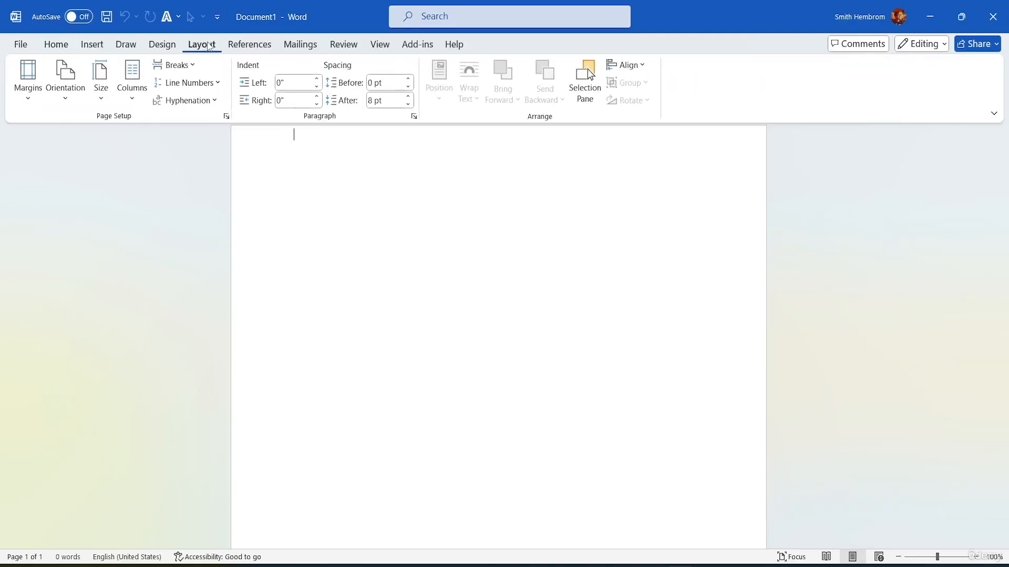
pyautogui.click(408, 87)
pyautogui.click(408, 79)
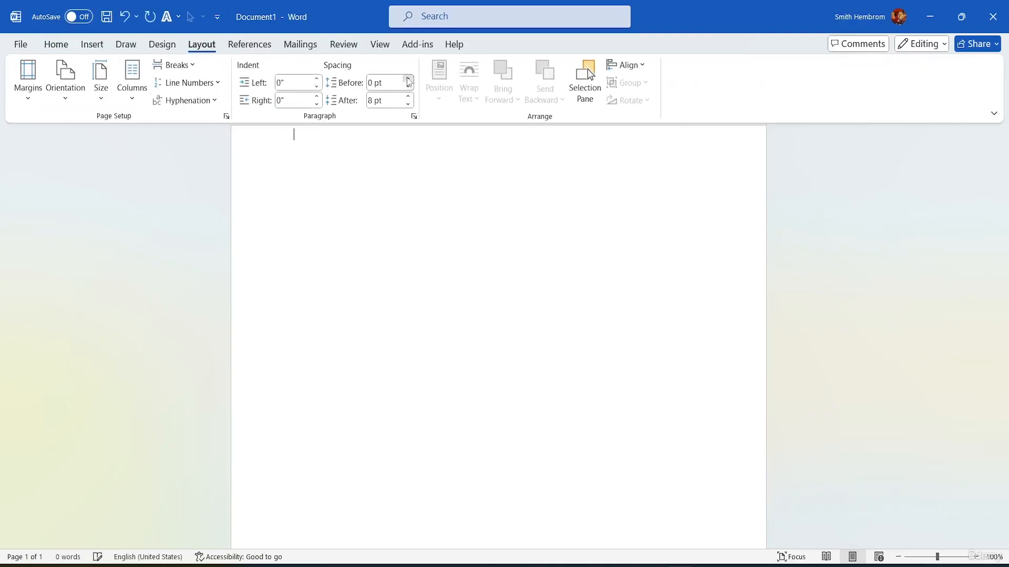
pyautogui.click(408, 79)
pyautogui.click(408, 79)
pyautogui.click(408, 86)
# Enter the title text "The Class Topic" on the first line of the page.
pyautogui.click(57, 44)
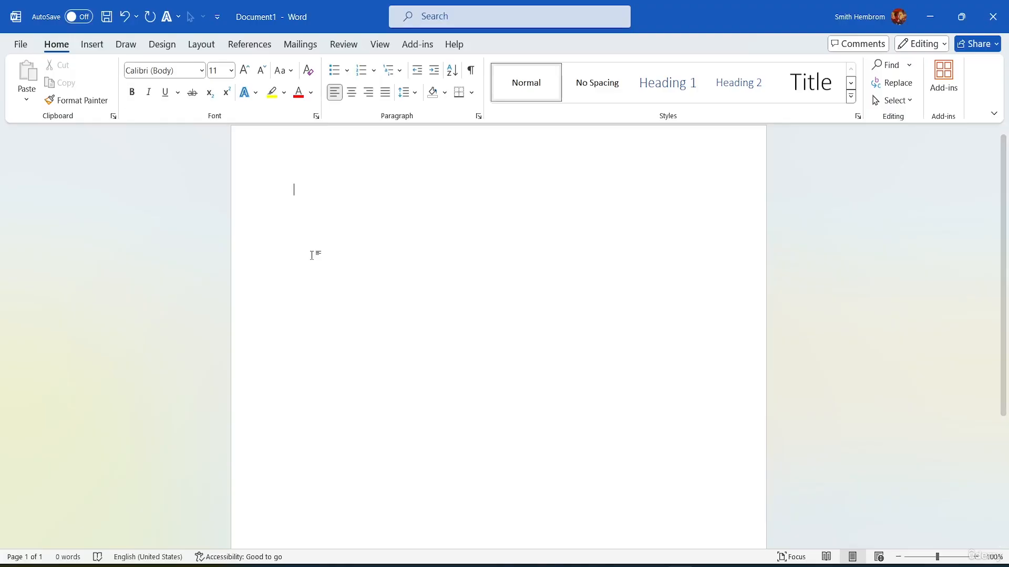
pyautogui.write('The ')
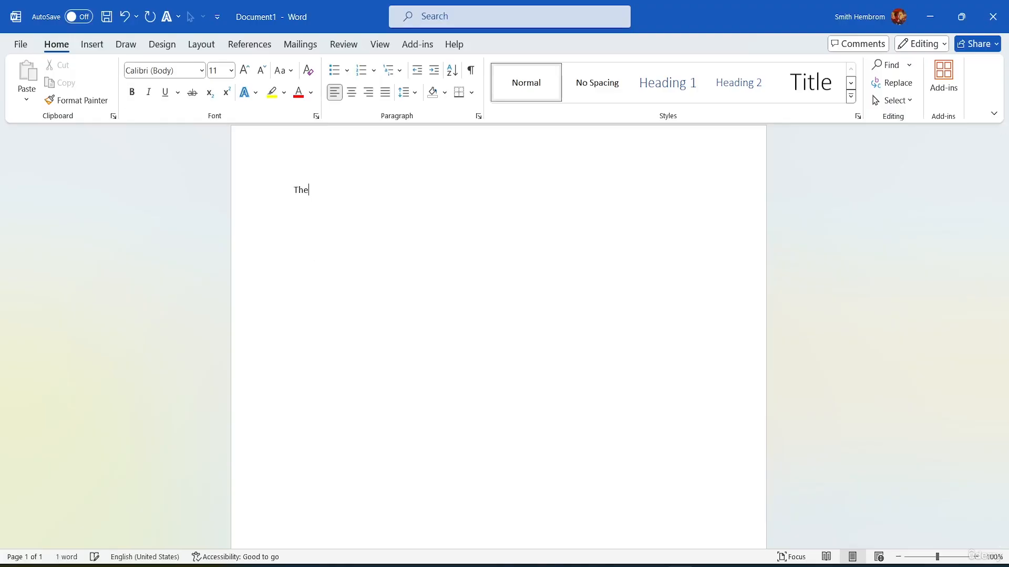
pyautogui.write('Class to')
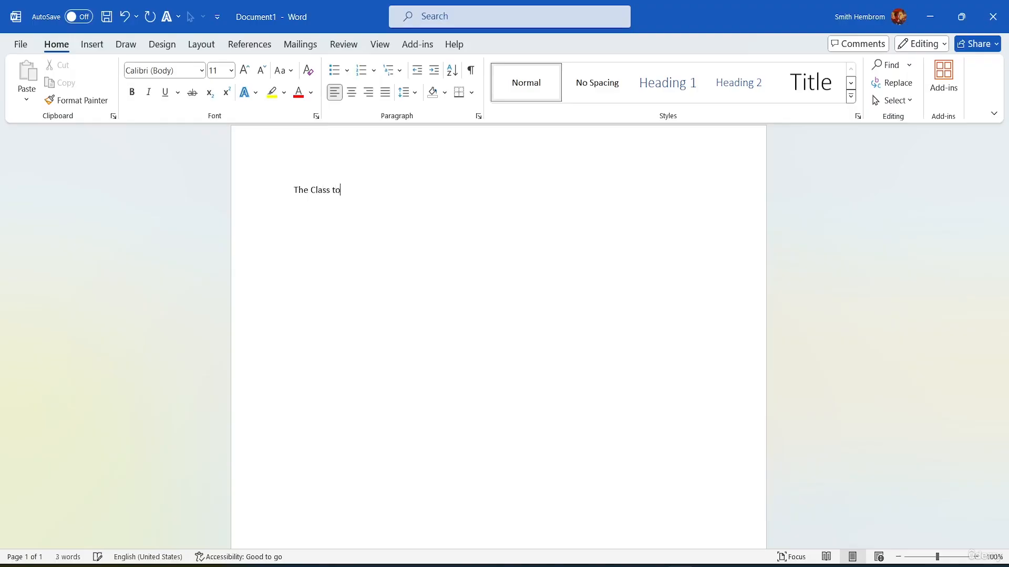
pyautogui.press('BackSpace')
pyautogui.press('BackSpace')
pyautogui.write('Topic')
# Format the title "The Class Topic" in the Arial Black font at size 14.
pyautogui.click(201, 70)
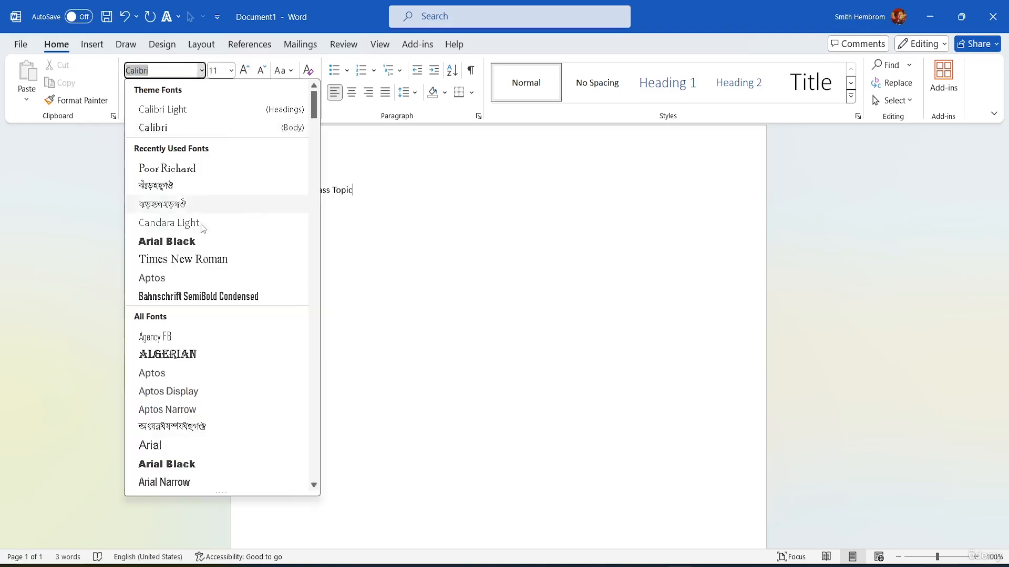
pyautogui.click(359, 187)
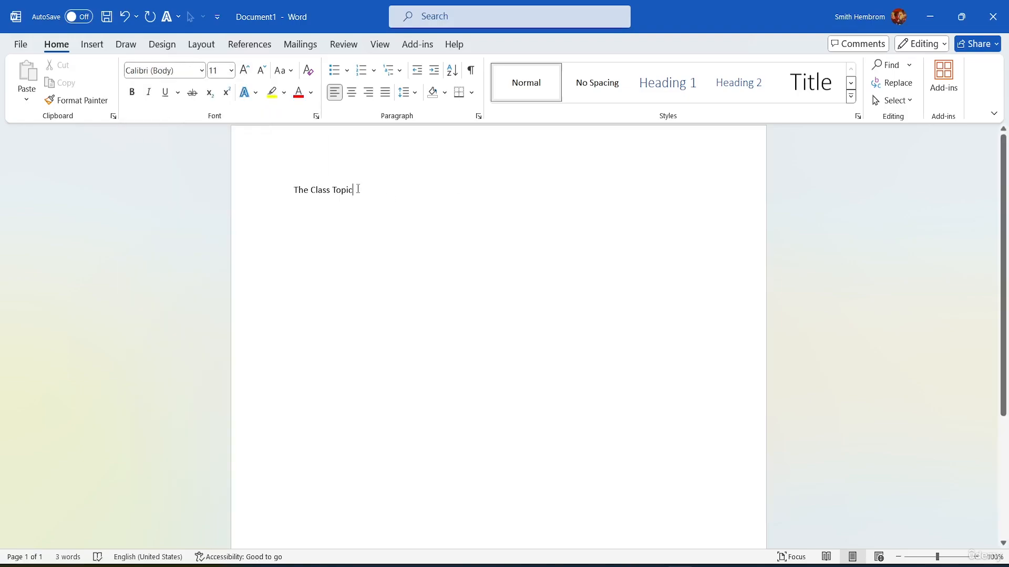
pyautogui.click(266, 191)
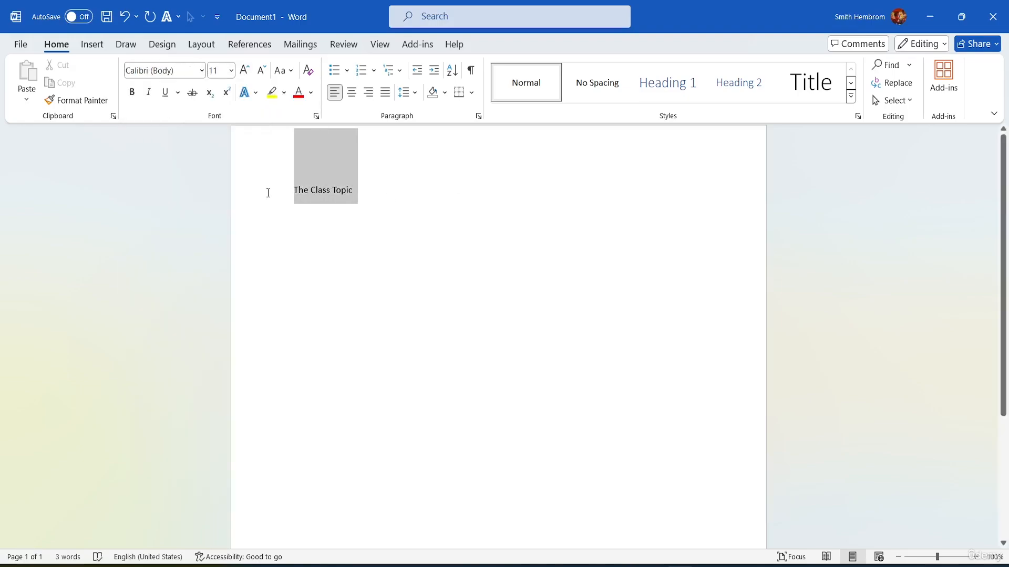
pyautogui.click(201, 71)
pyautogui.click(176, 243)
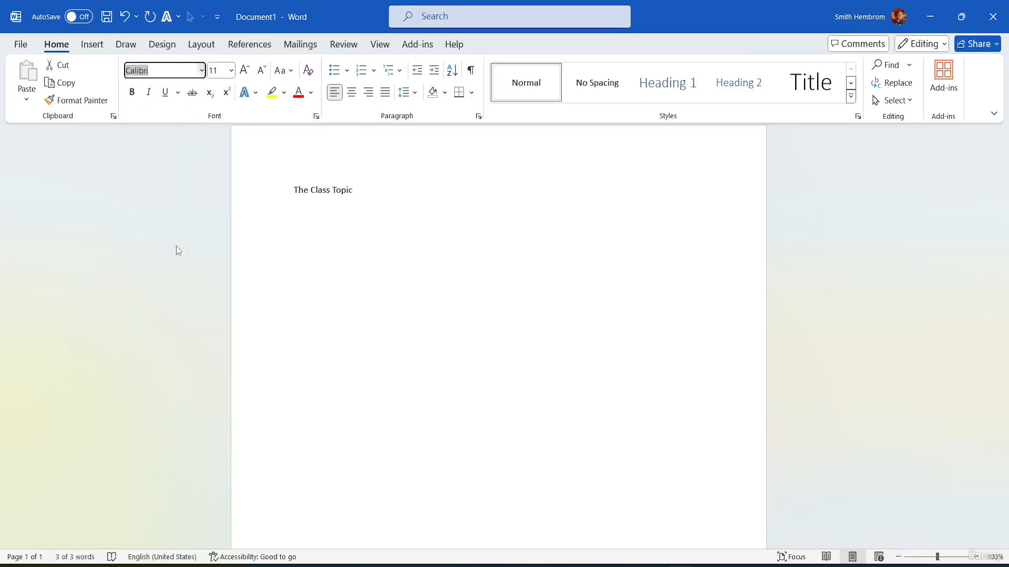
pyautogui.click(231, 70)
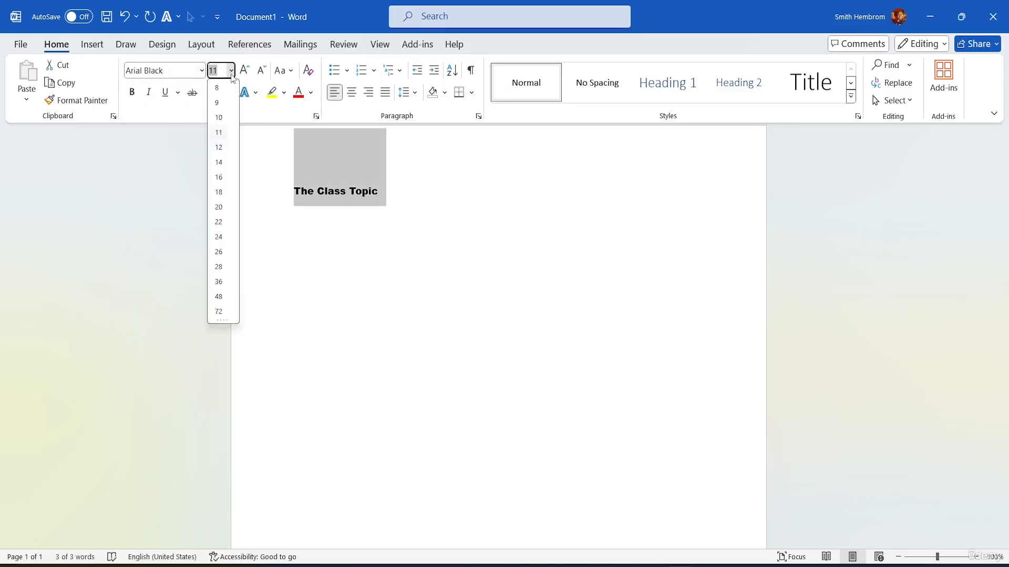
pyautogui.click(219, 161)
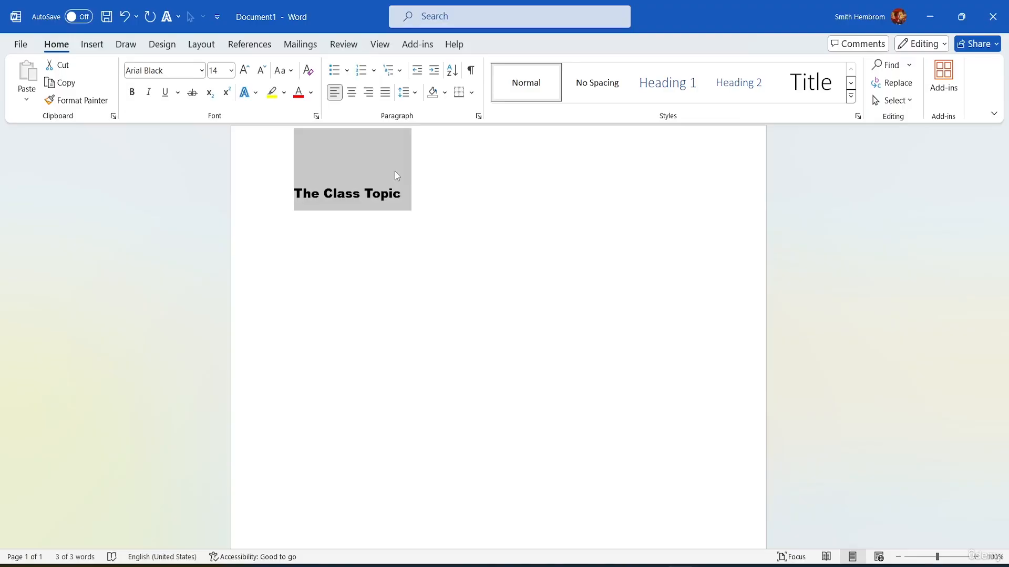
# Try centre and right alignment on the selected title, and return it to left alignment.
pyautogui.click(351, 93)
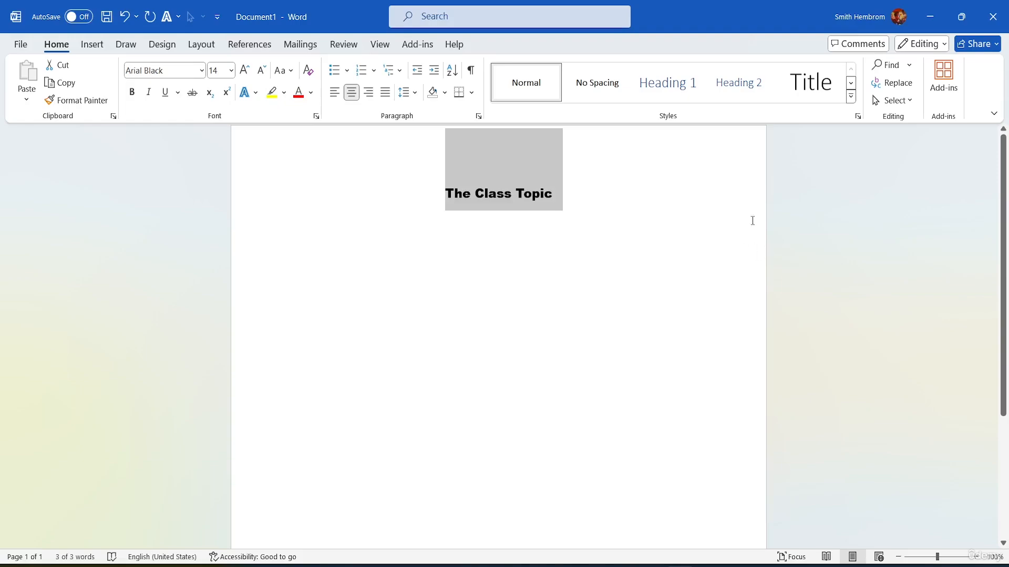
pyautogui.click(368, 94)
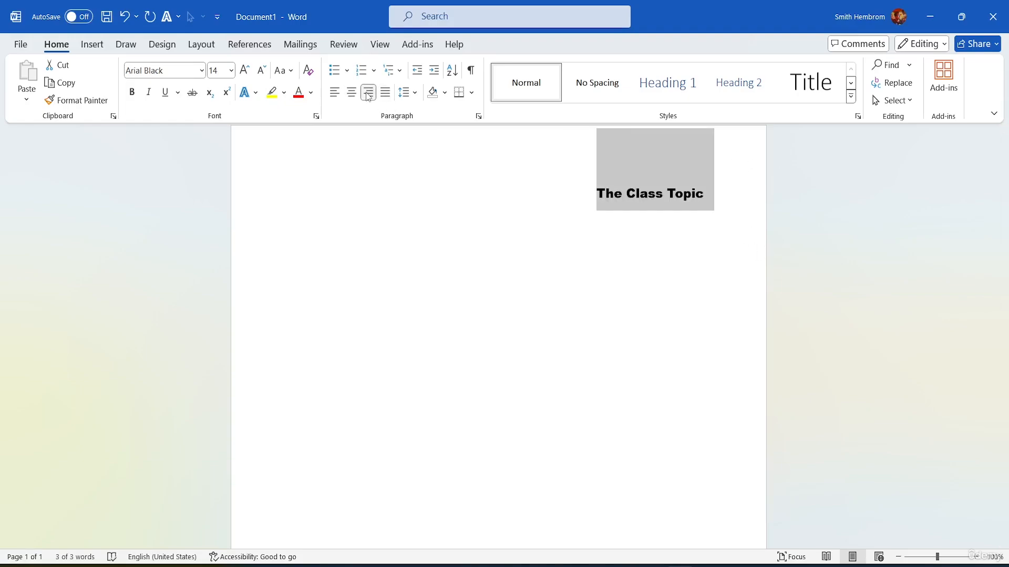
pyautogui.click(335, 94)
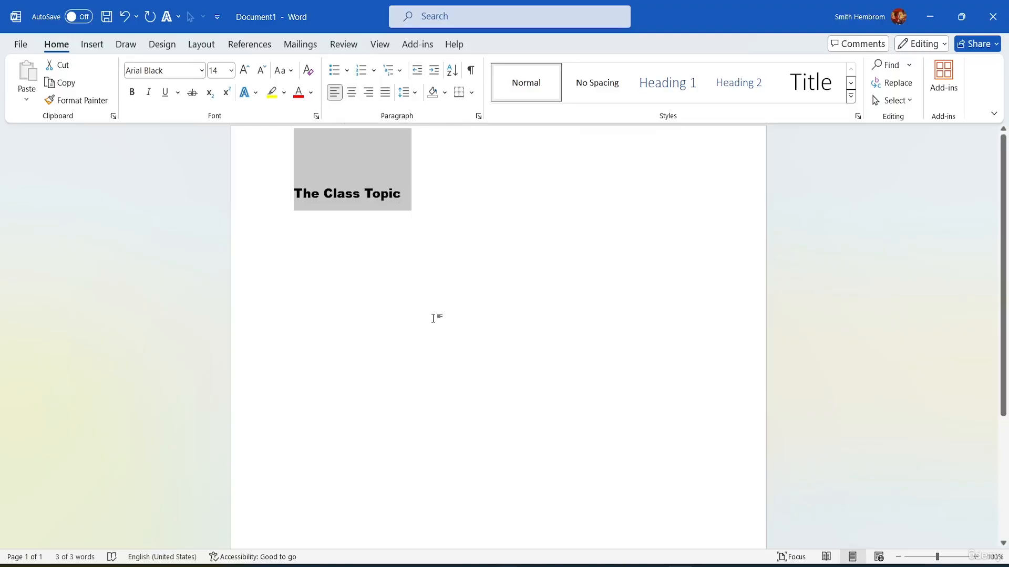
# Centre and right-align the title once more, and restore its left alignment.
pyautogui.hotkey('ctrl', 'c')
pyautogui.click(351, 93)
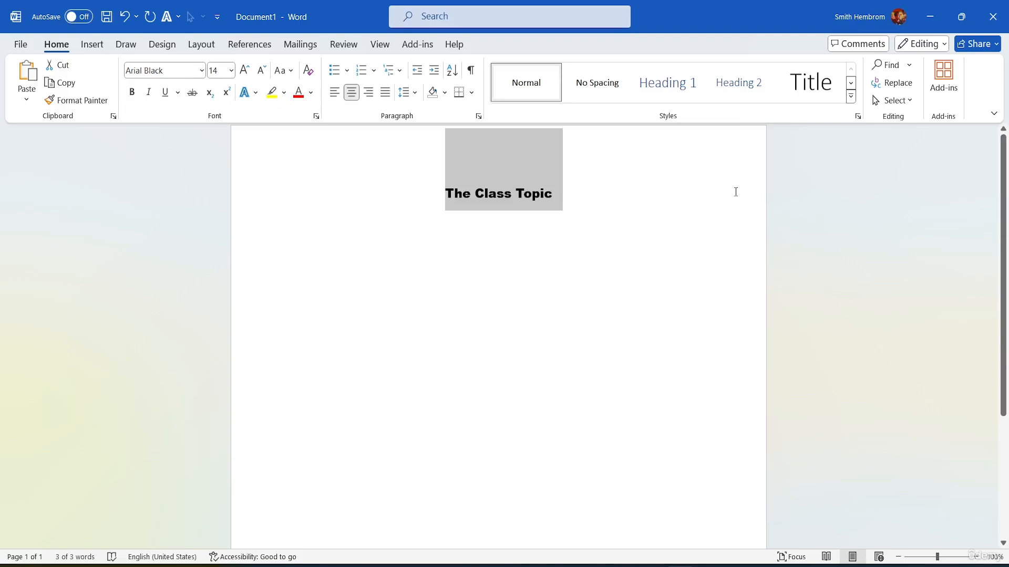
pyautogui.hotkey('ctrl', 'r')
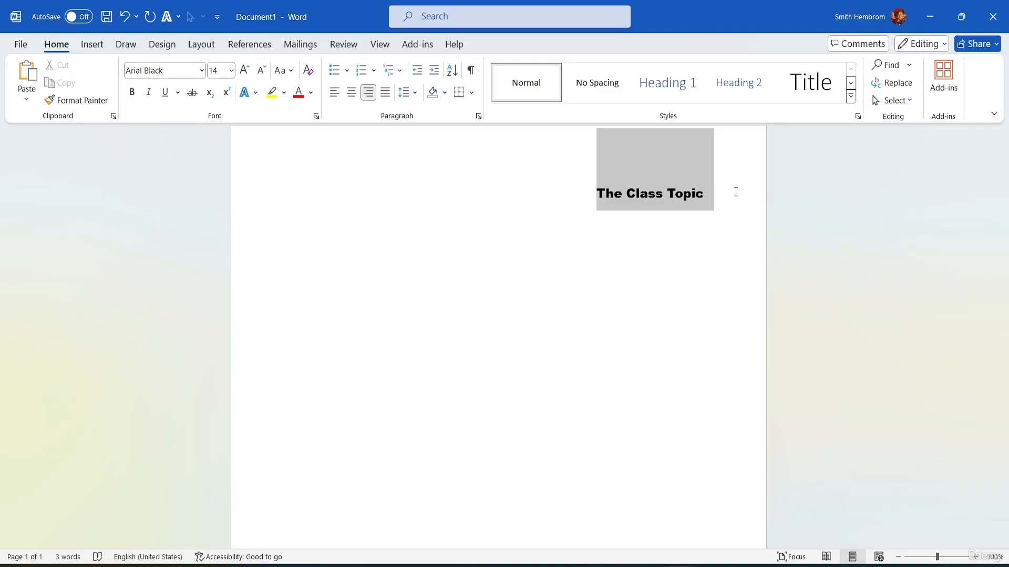
pyautogui.hotkey('ctrl', 'z')
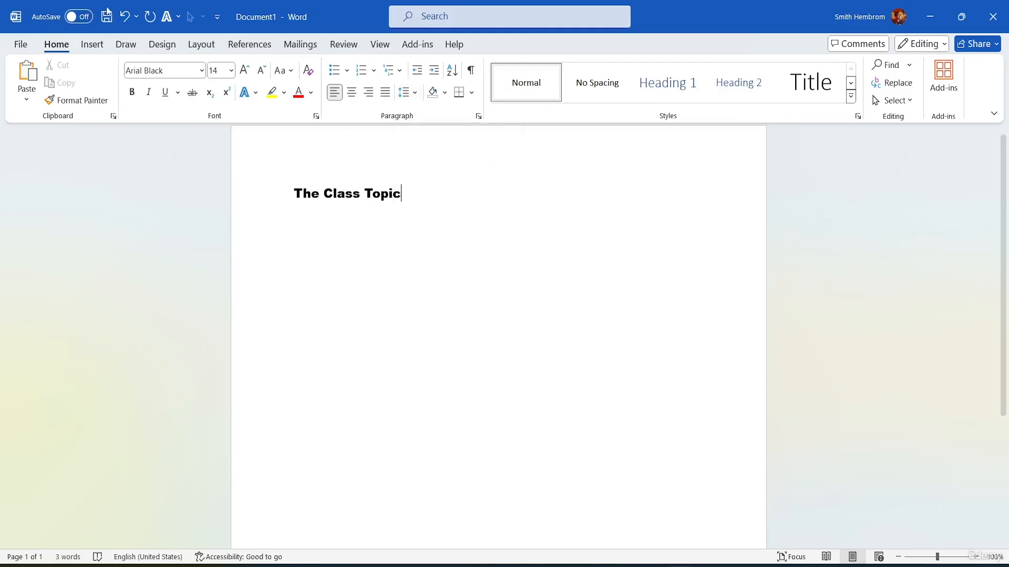
# Open the file-sample_100kB document from the MS Word Tutorial Resource File folder on the Desktop.
pyautogui.click(21, 43)
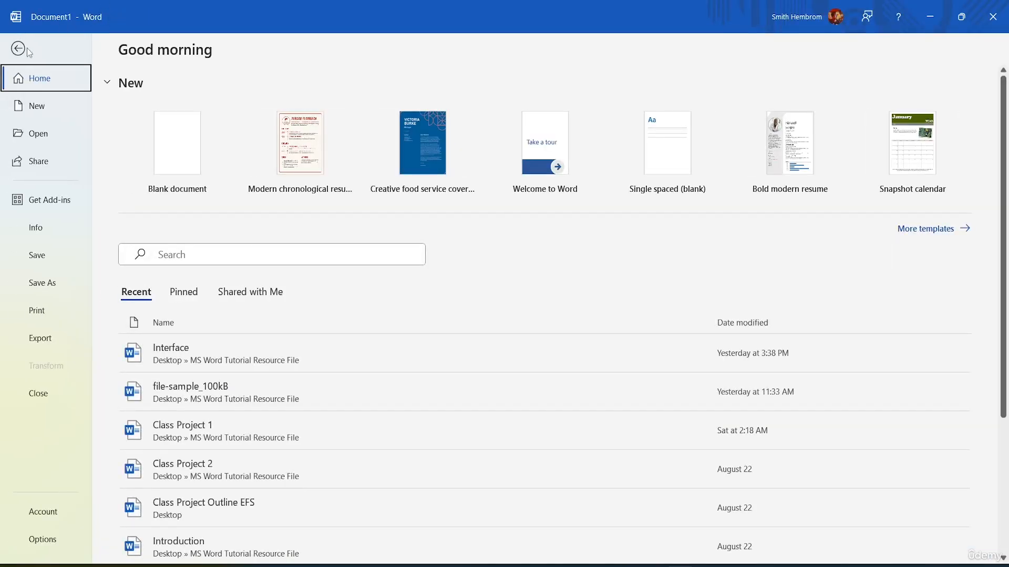
pyautogui.click(19, 49)
pyautogui.click(21, 46)
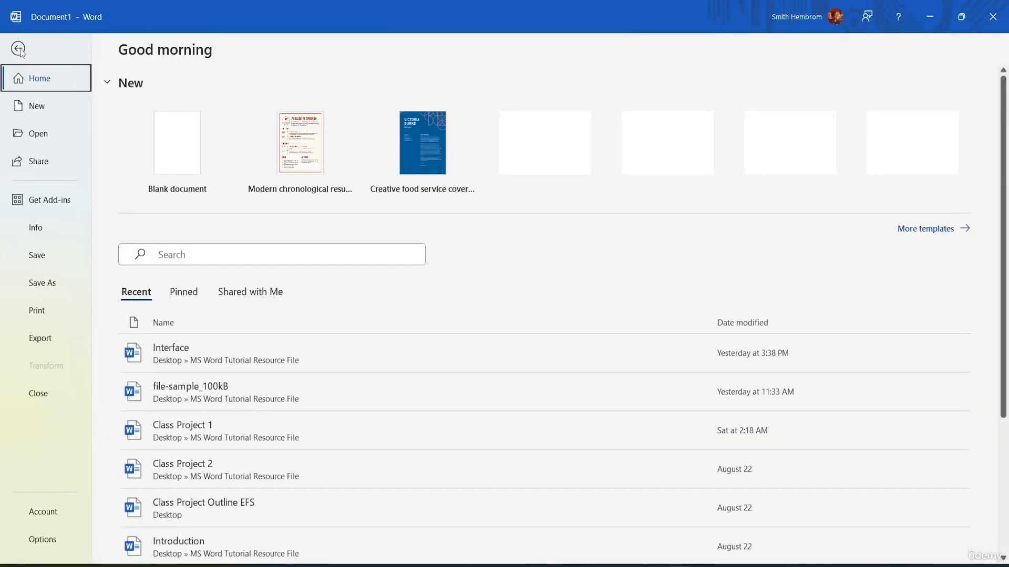
pyautogui.click(55, 136)
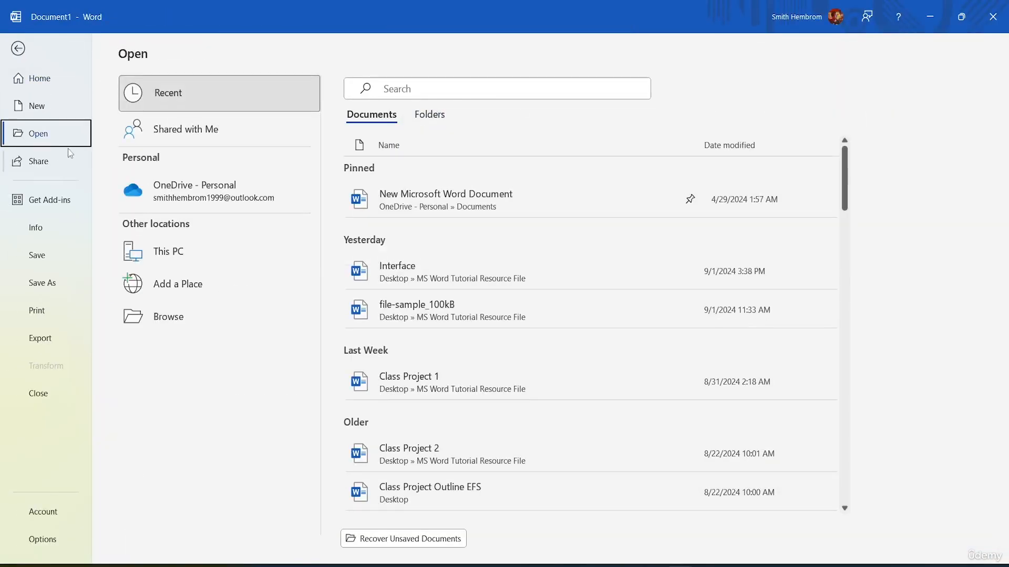
pyautogui.click(194, 313)
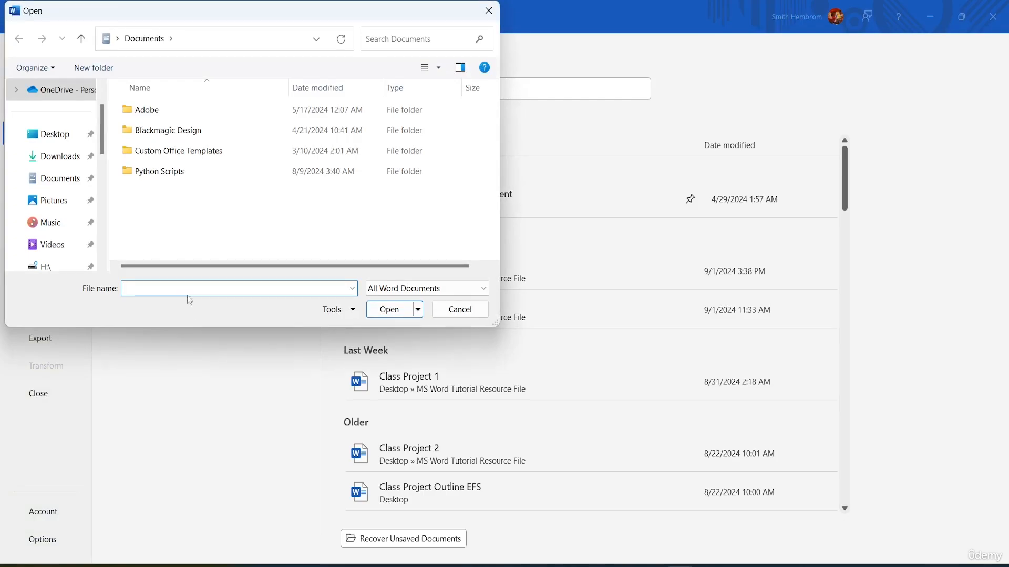
pyautogui.click(32, 136)
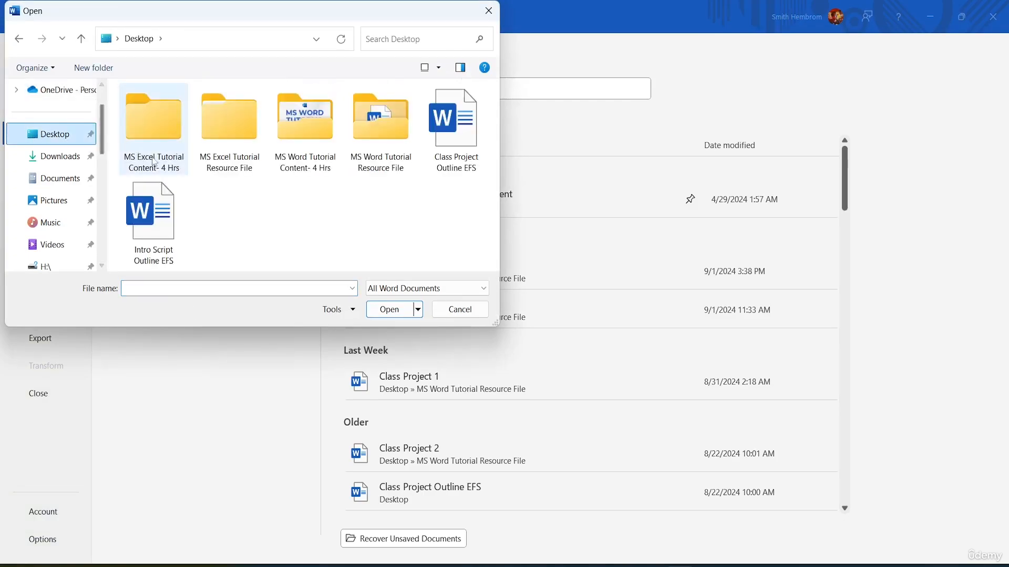
pyautogui.doubleClick(401, 136)
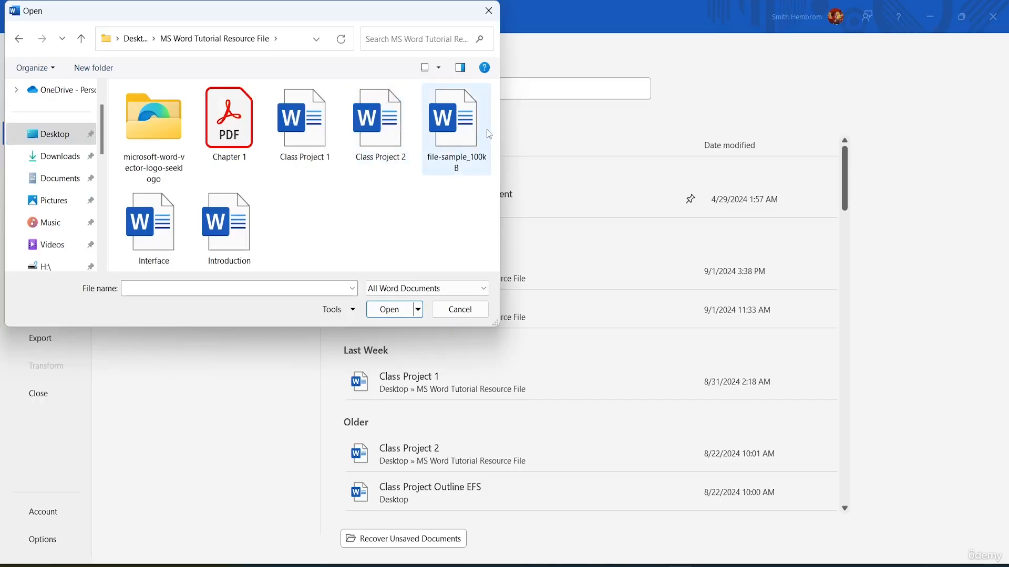
pyautogui.click(457, 132)
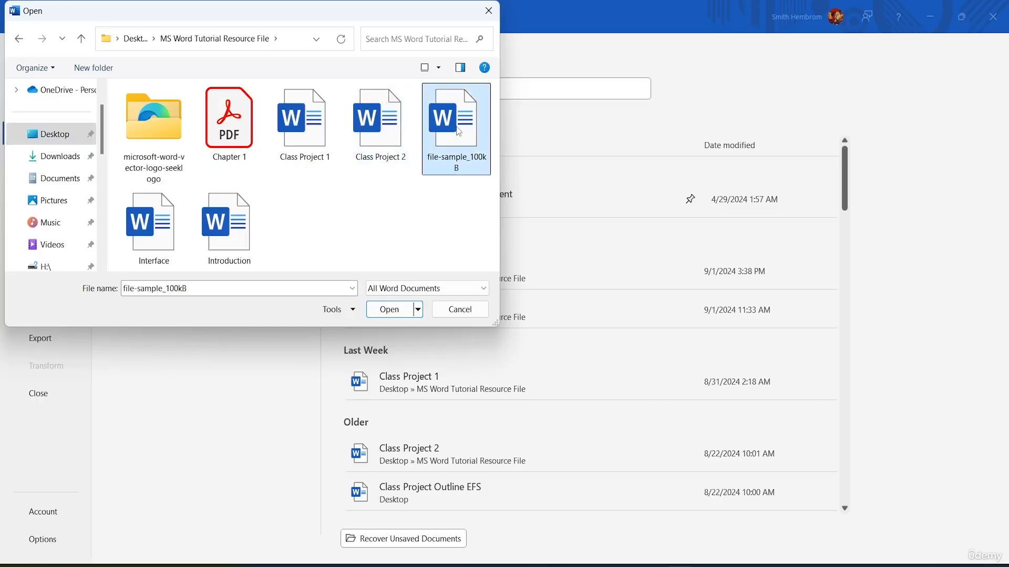
pyautogui.click(390, 311)
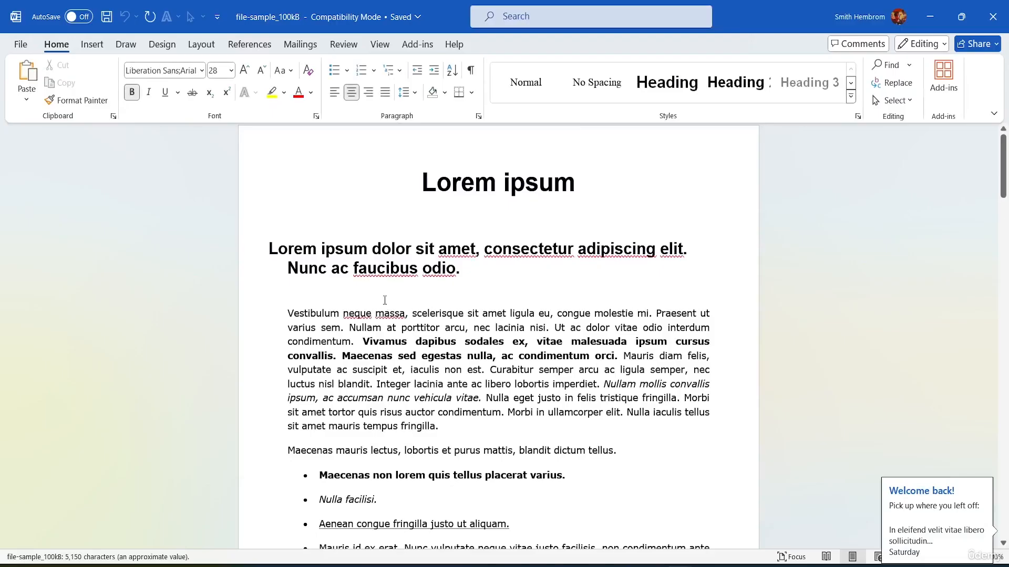
# Look through the pages of file-sample_100kB, examining its headings, justified paragraphs, bulleted list, chart, table and picture.
pyautogui.scroll(-3, 662, 227)
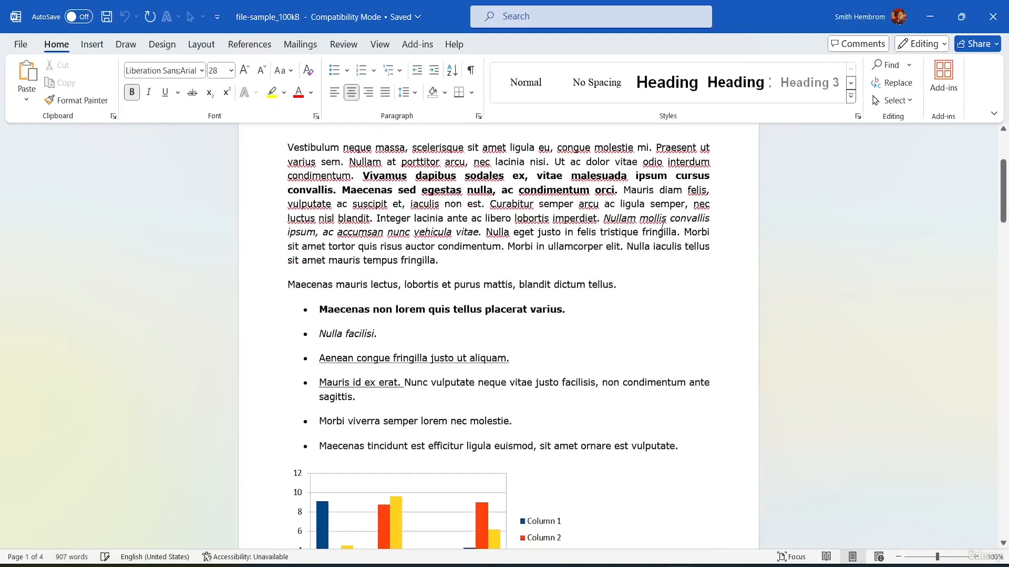
pyautogui.scroll(-3, 641, 216)
pyautogui.scroll(6, 619, 202)
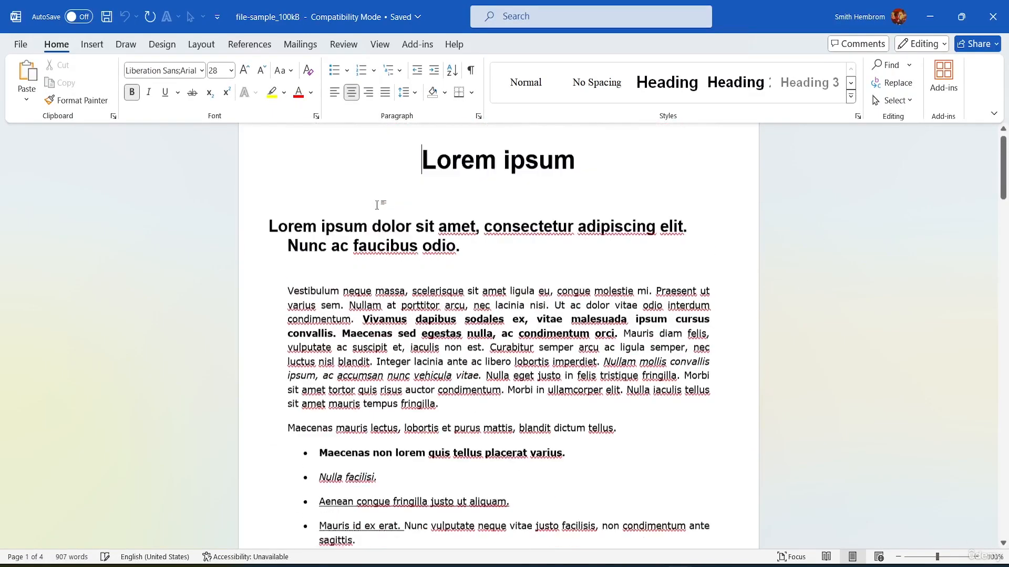
pyautogui.scroll(-4, 402, 275)
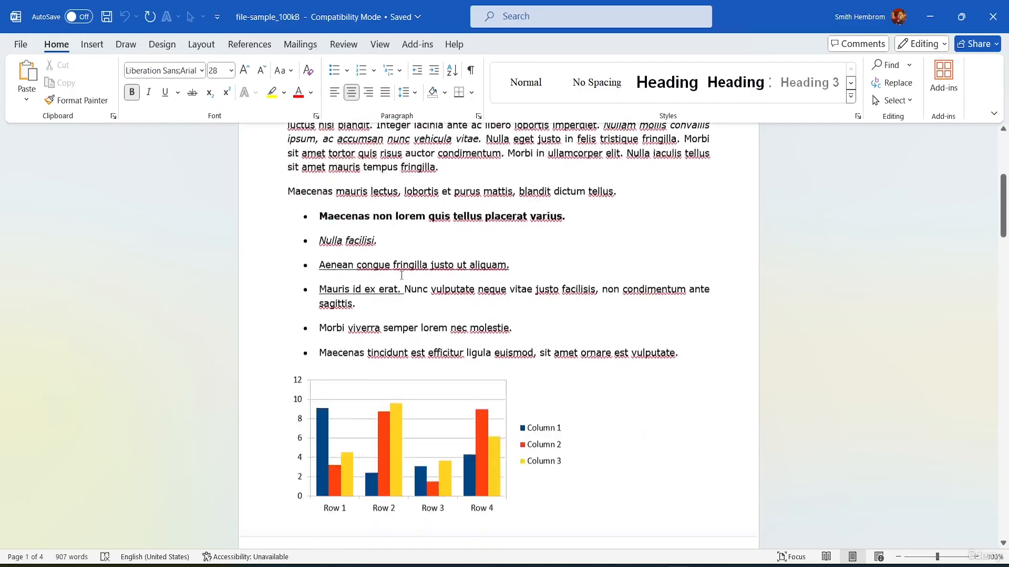
pyautogui.scroll(-10, 401, 276)
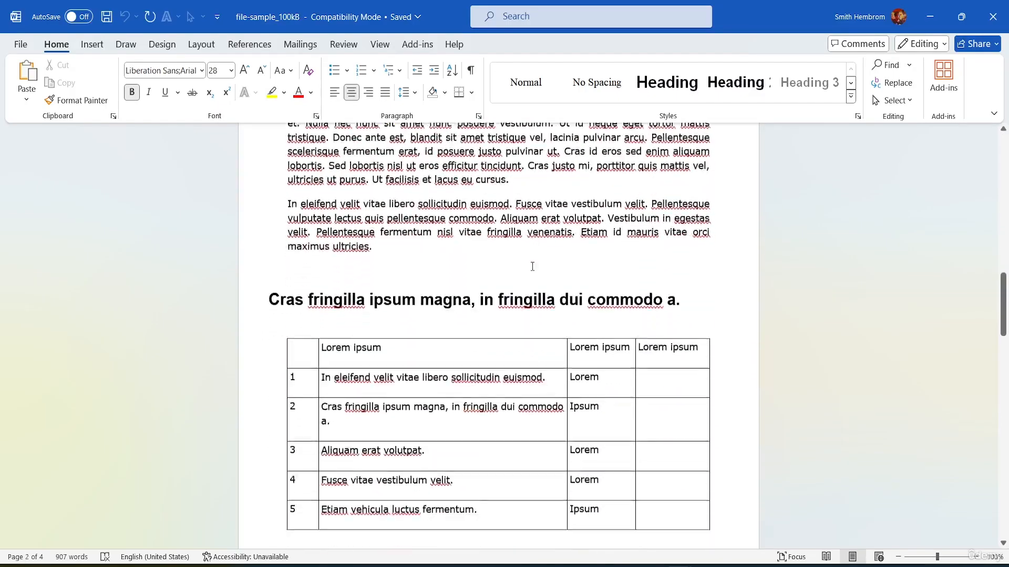
pyautogui.scroll(6, 530, 265)
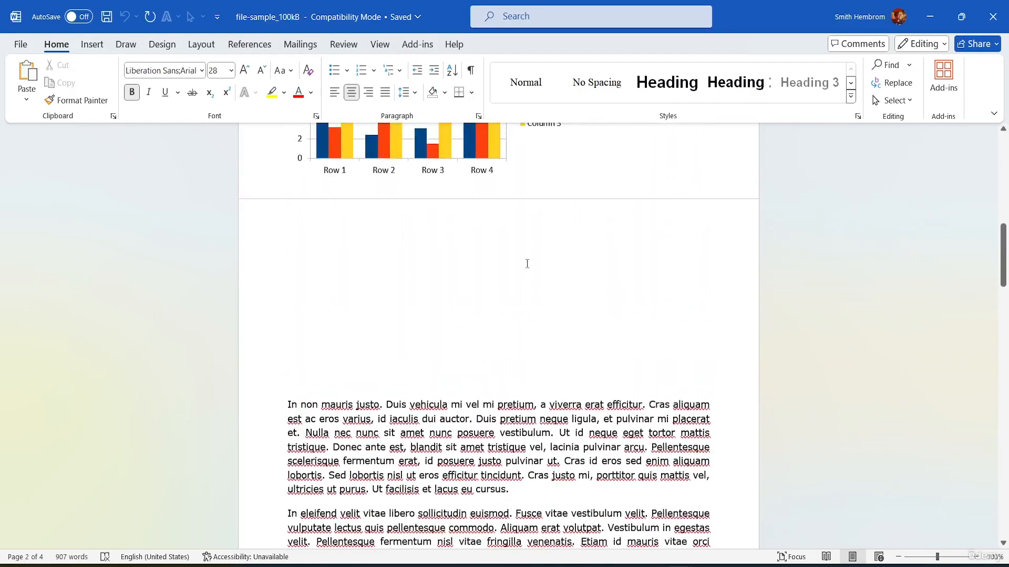
pyautogui.scroll(-9, 527, 264)
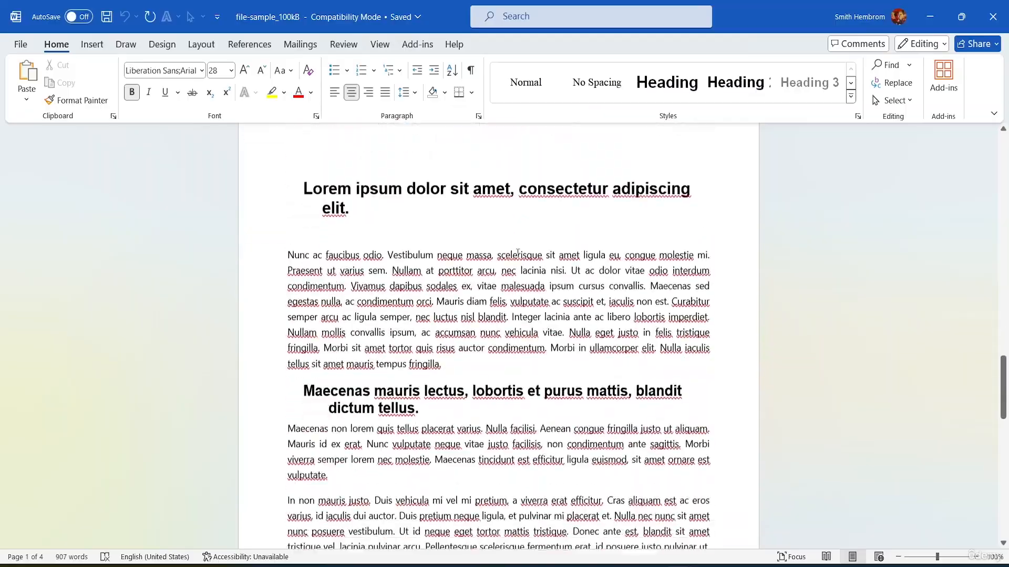
pyautogui.scroll(-15, 517, 253)
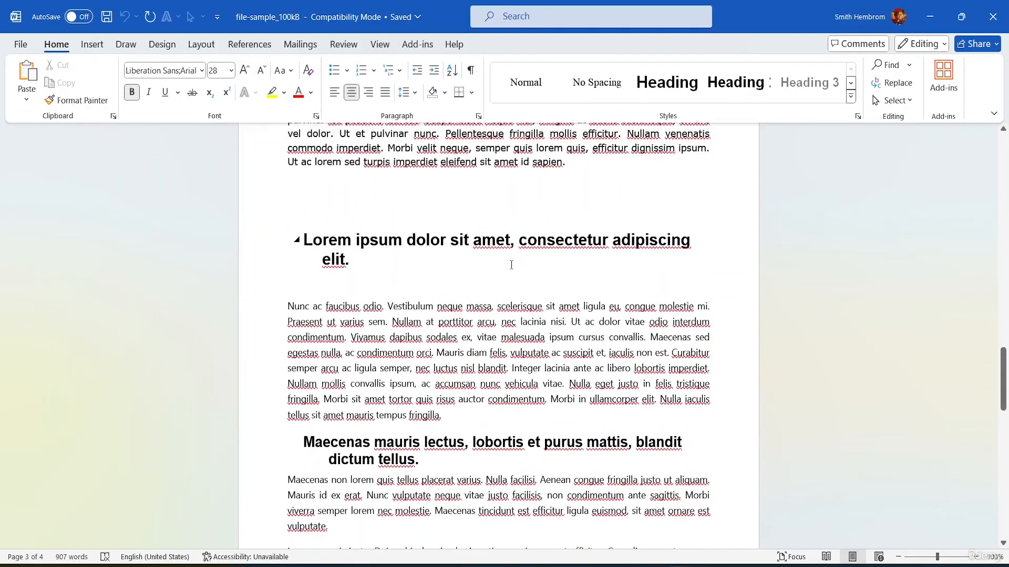
pyautogui.scroll(-10, 511, 264)
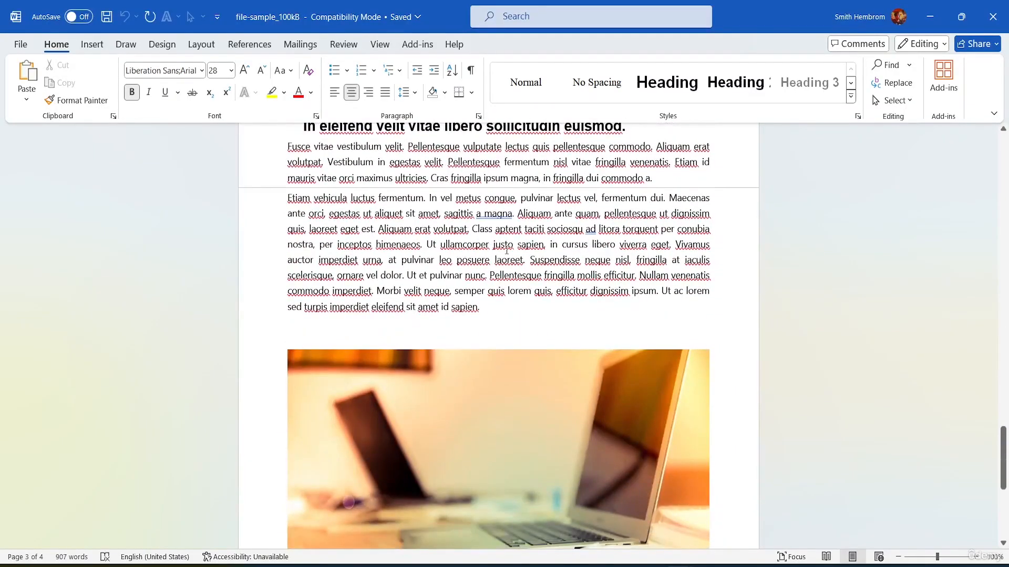
pyautogui.scroll(-6, 505, 250)
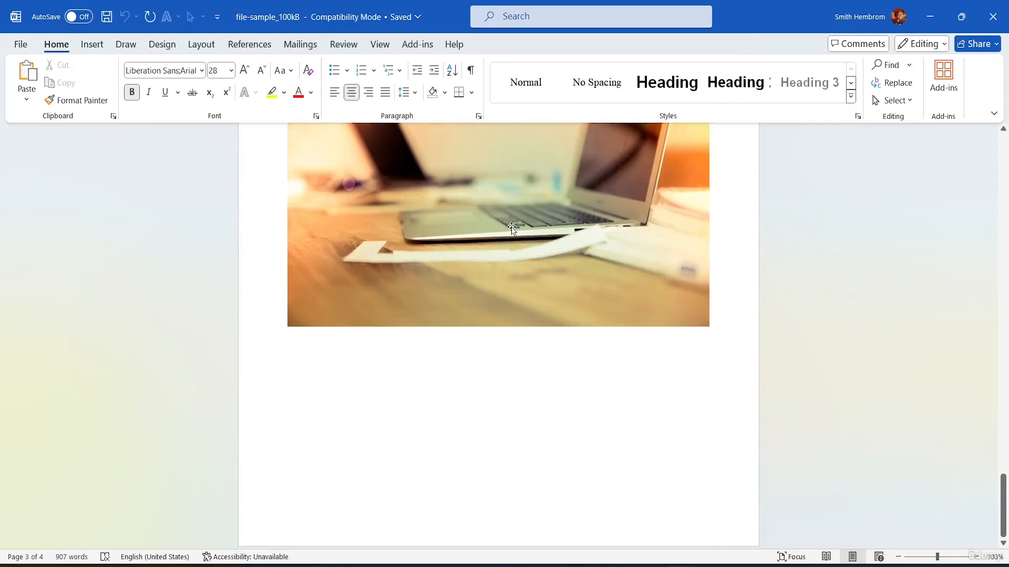
pyautogui.scroll(12, 560, 254)
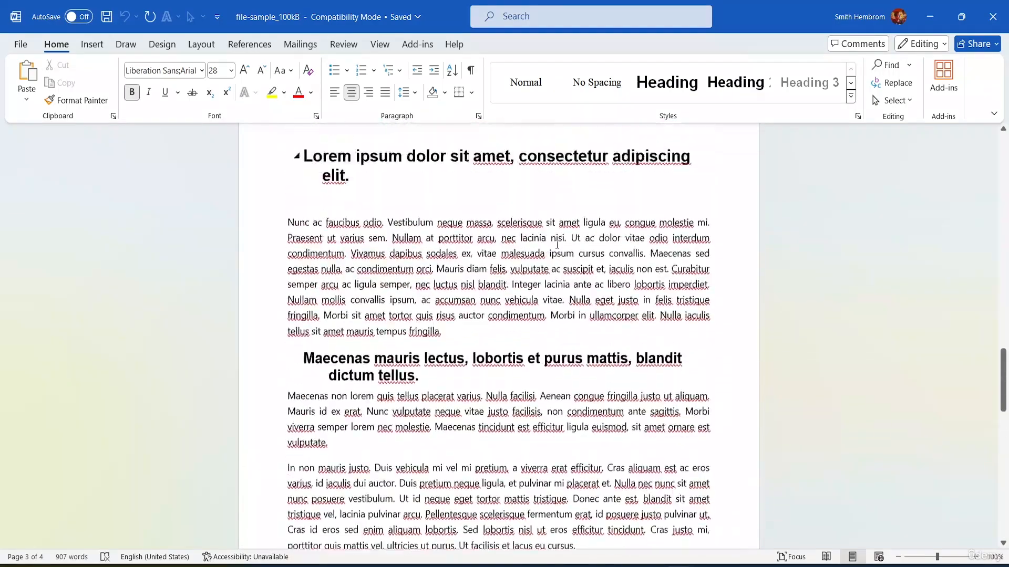
# Switch the first body paragraph on page 1 from justified to left alignment, and justify it again.
pyautogui.scroll(12, 557, 245)
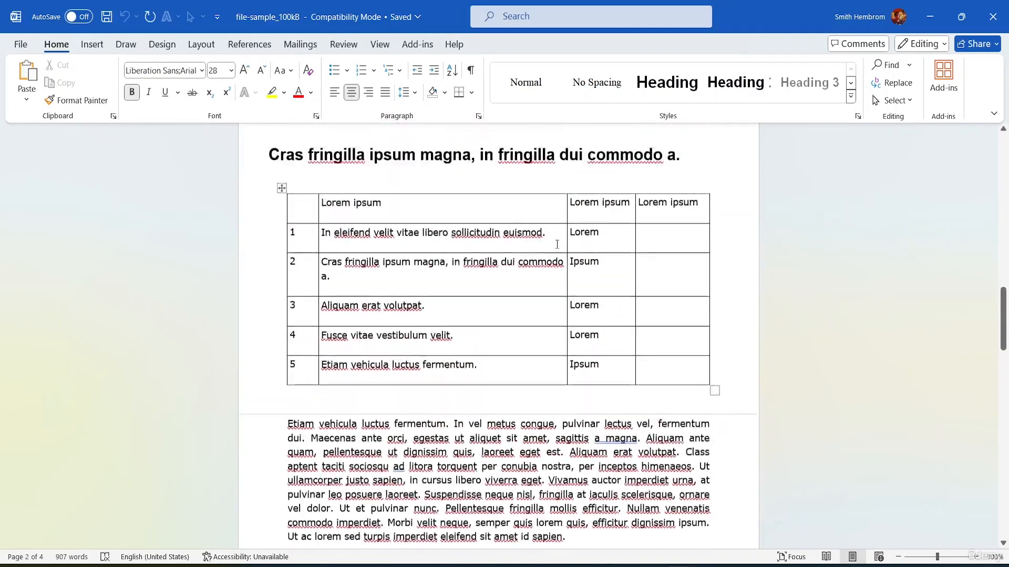
pyautogui.scroll(12, 558, 244)
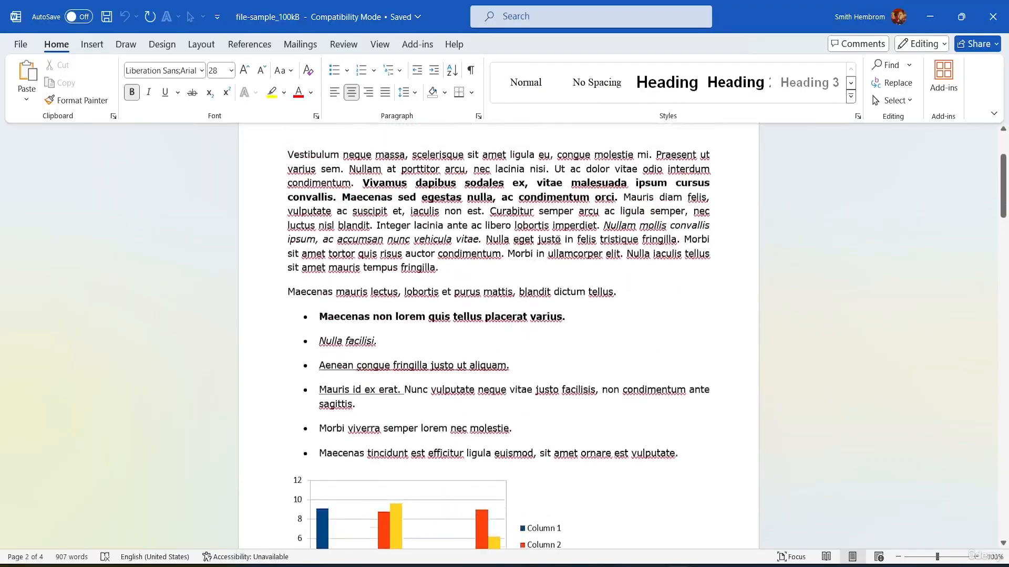
pyautogui.scroll(2, 557, 242)
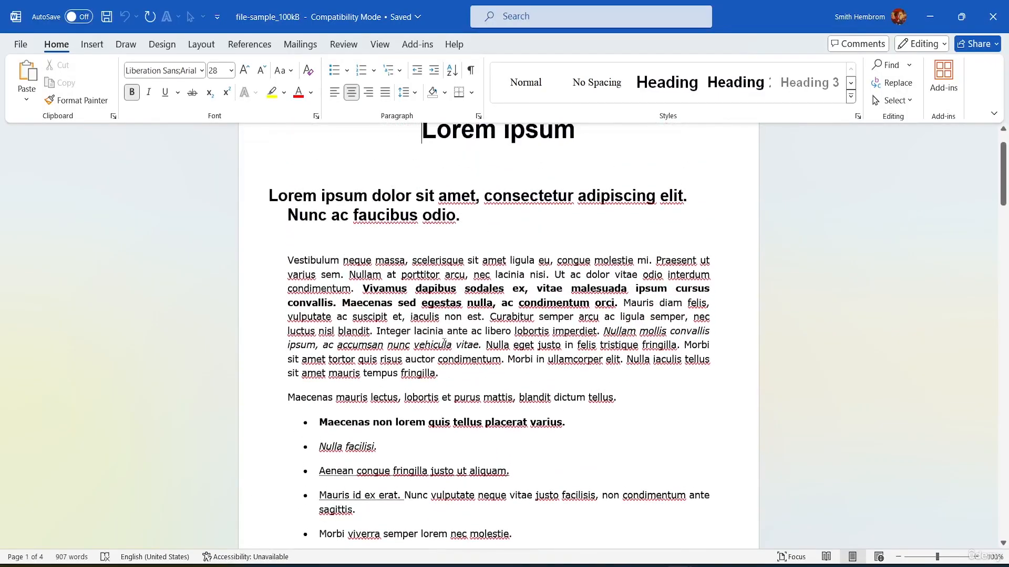
pyautogui.click(443, 371)
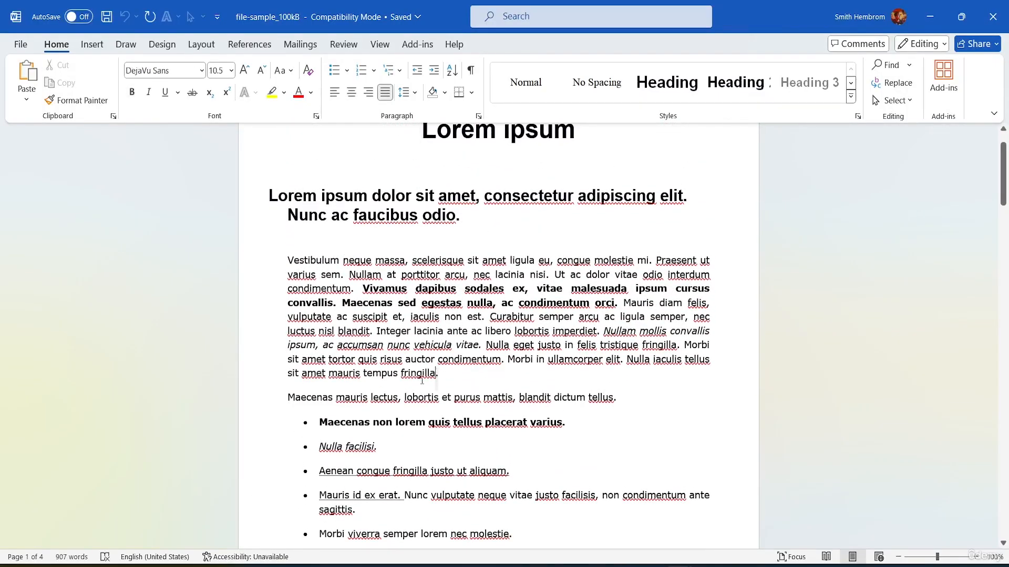
pyautogui.moveTo(444, 370); pyautogui.dragTo(283, 244)
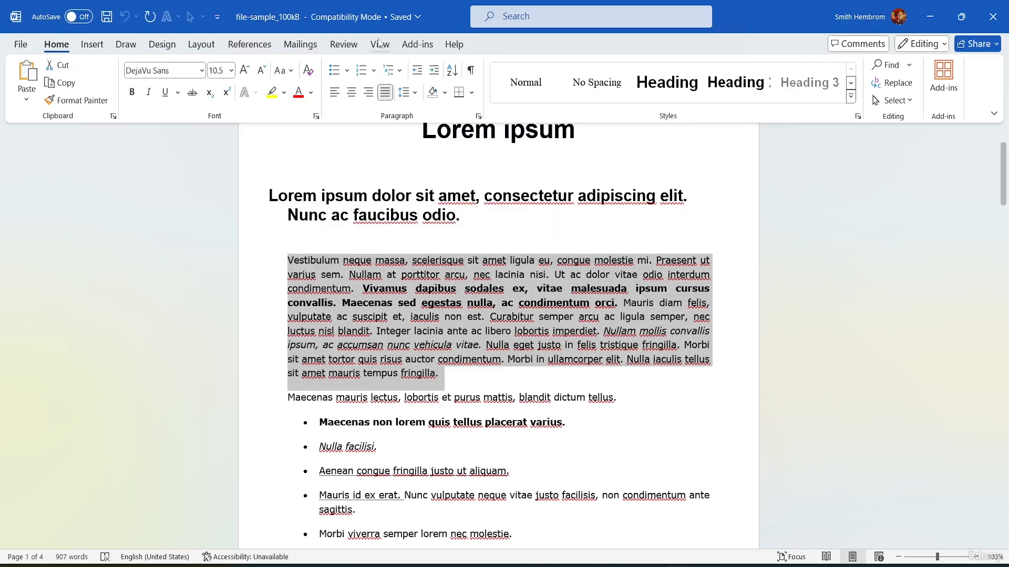
pyautogui.click(389, 92)
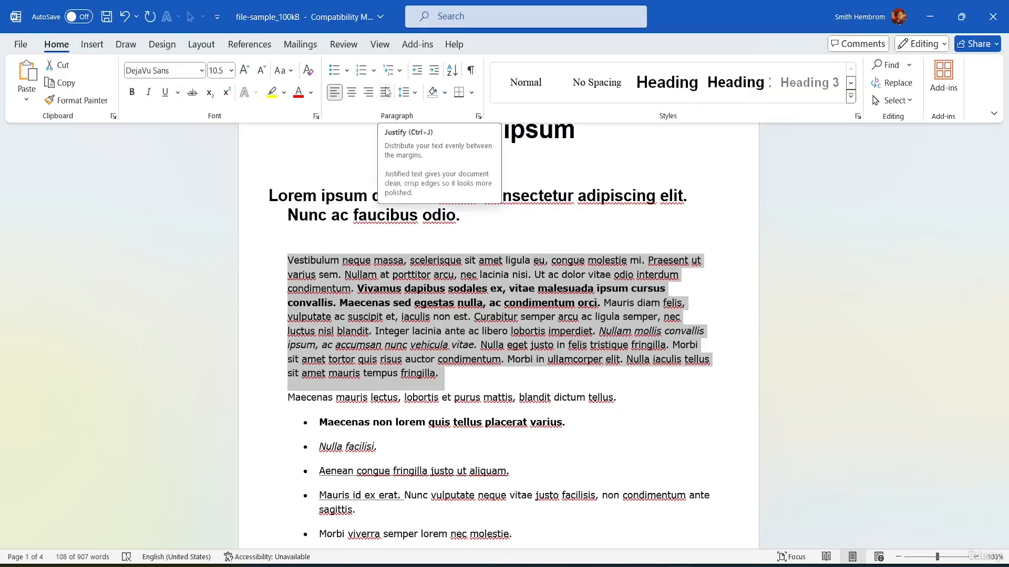
pyautogui.click(387, 93)
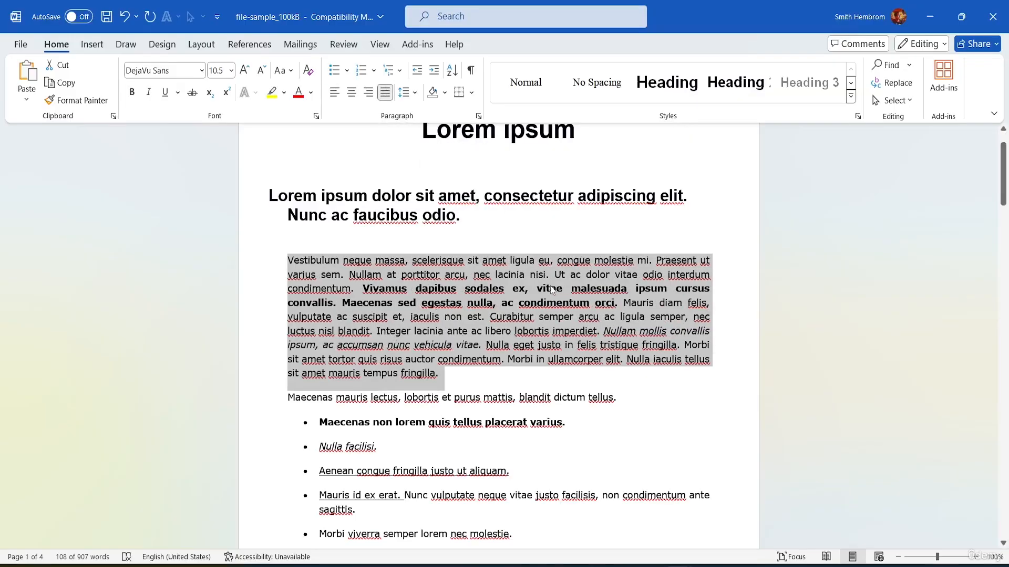
# Left-align the page 2 paragraph beginning "In non mauris justo", and return it to justified alignment.
pyautogui.scroll(-15, 552, 291)
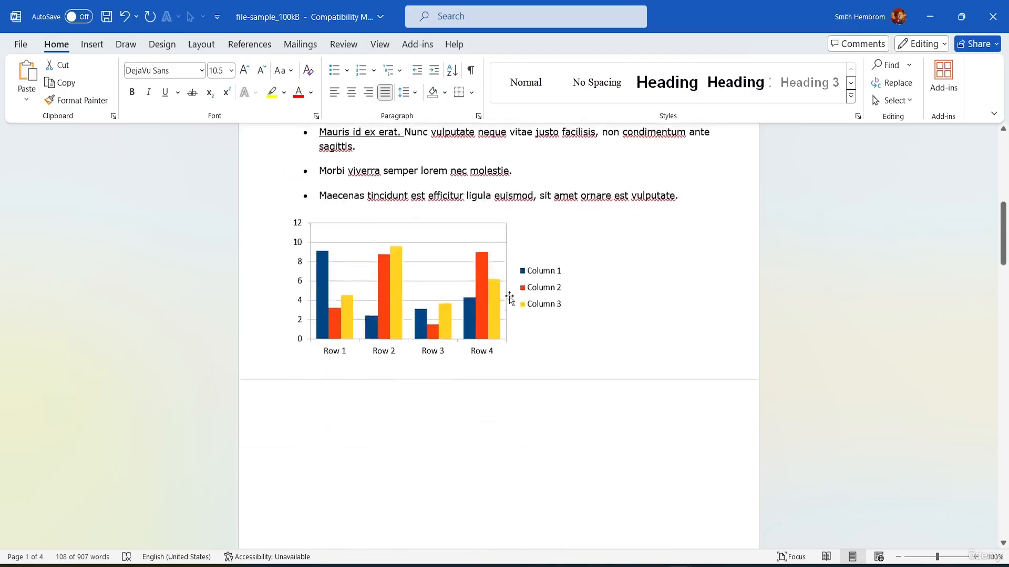
pyautogui.scroll(3, 514, 285)
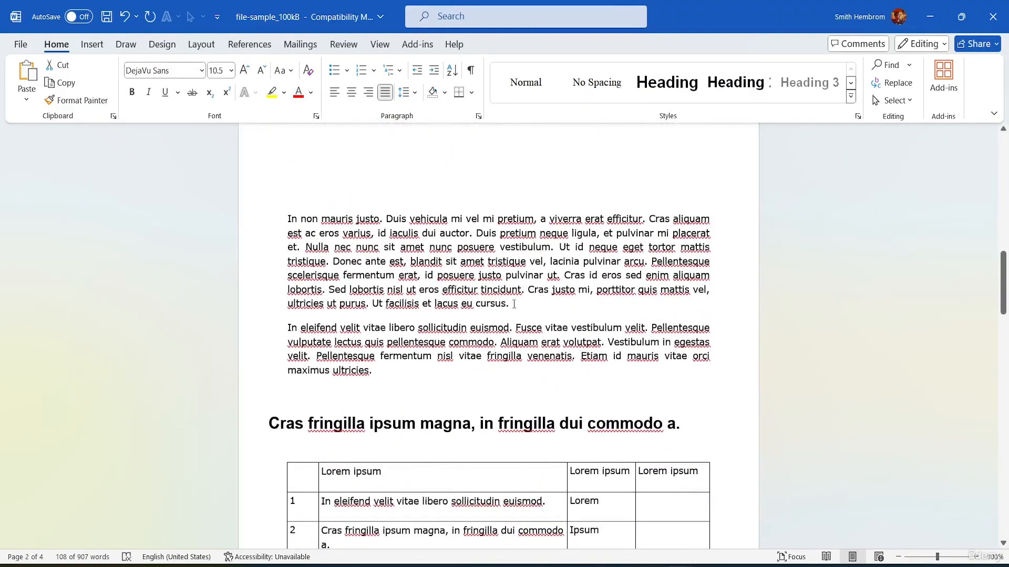
pyautogui.moveTo(514, 304); pyautogui.dragTo(259, 206)
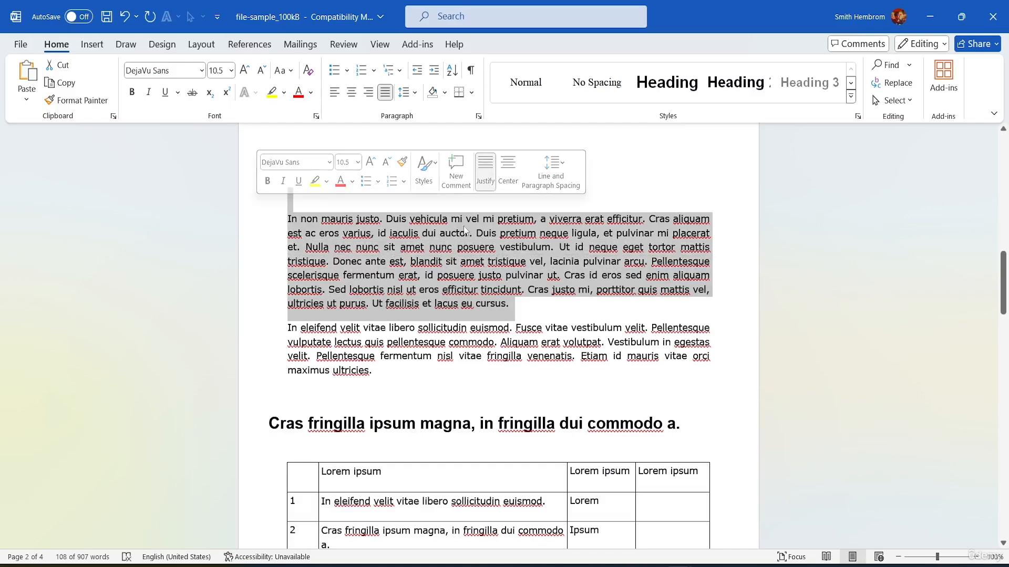
pyautogui.click(336, 92)
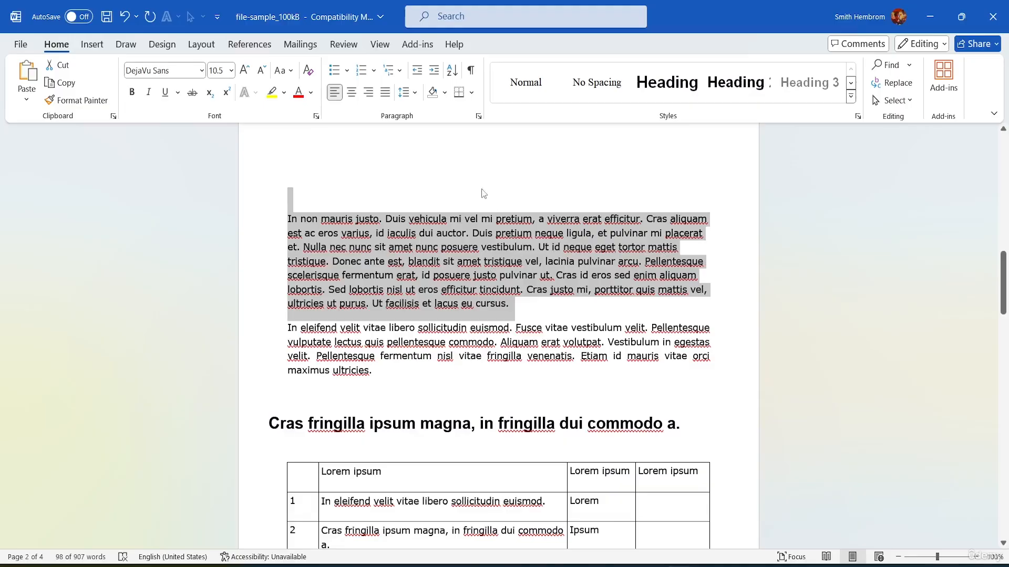
pyautogui.click(386, 94)
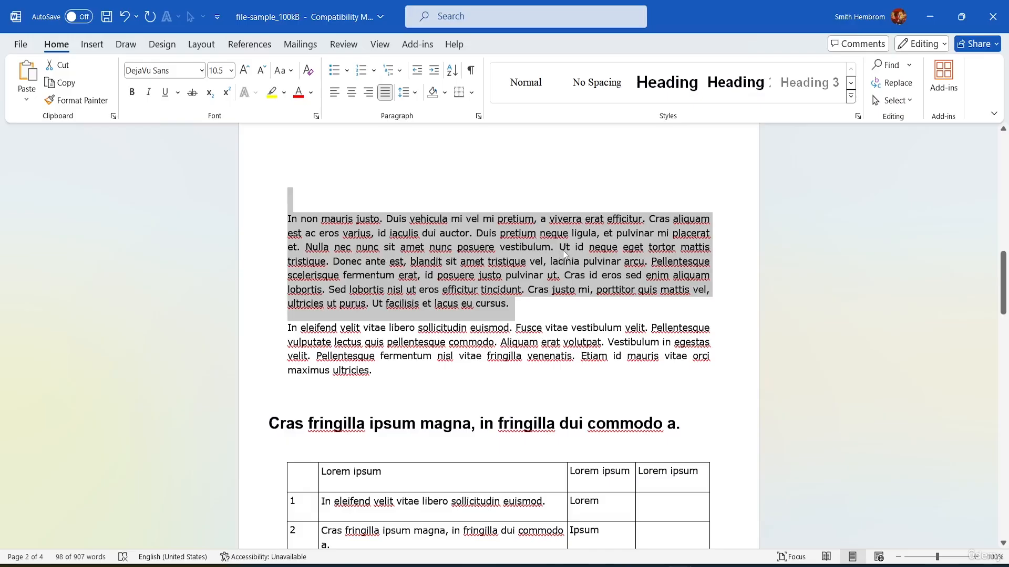
# Set the line spacing of the selected "In non mauris justo" paragraph to 1.15 and deselect the text.
pyautogui.click(409, 94)
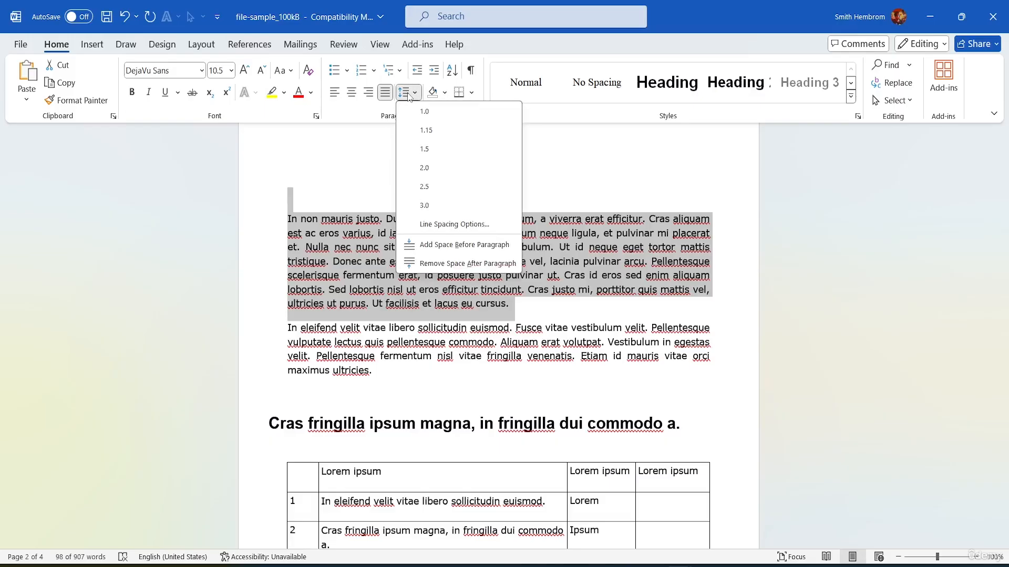
pyautogui.click(434, 136)
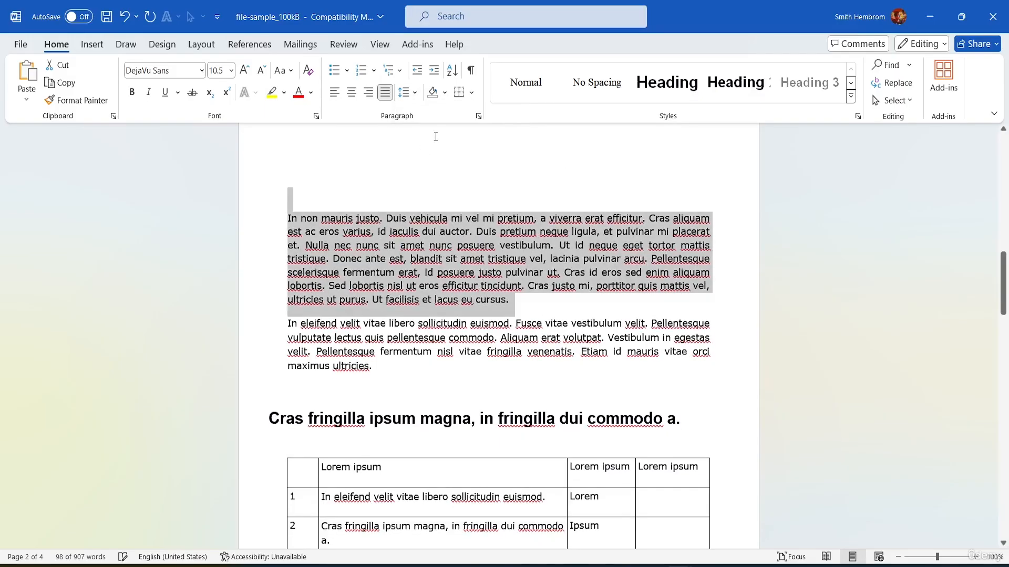
pyautogui.click(413, 99)
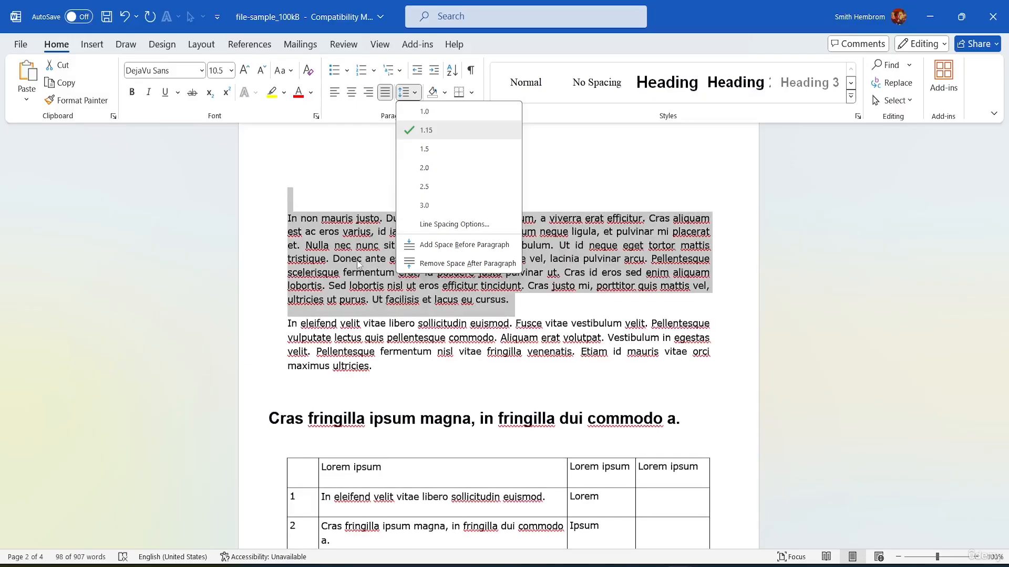
pyautogui.click(541, 301)
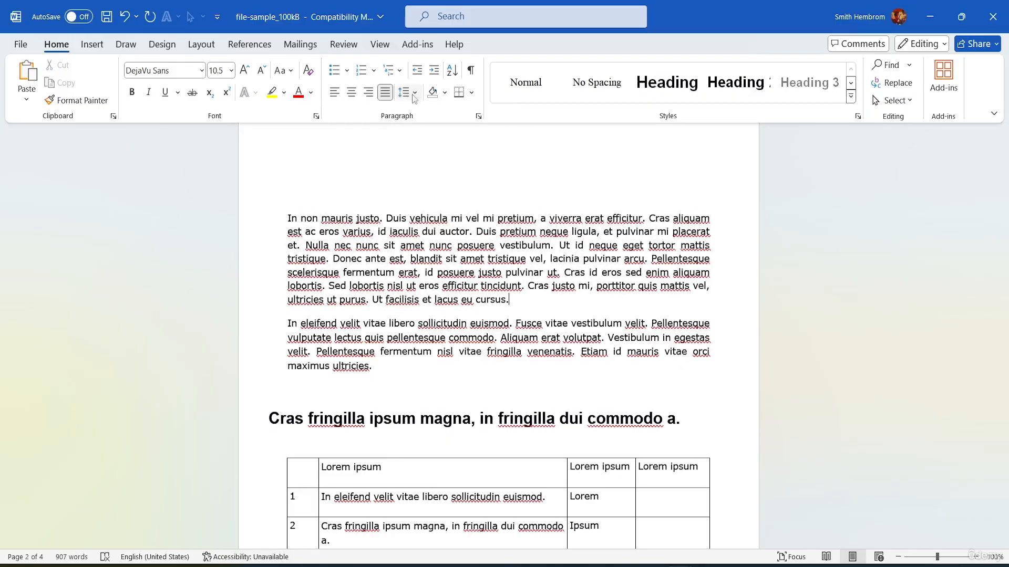
# Open the detailed line spacing options for the paragraph and examine the available alignment and outline level choices.
pyautogui.click(403, 93)
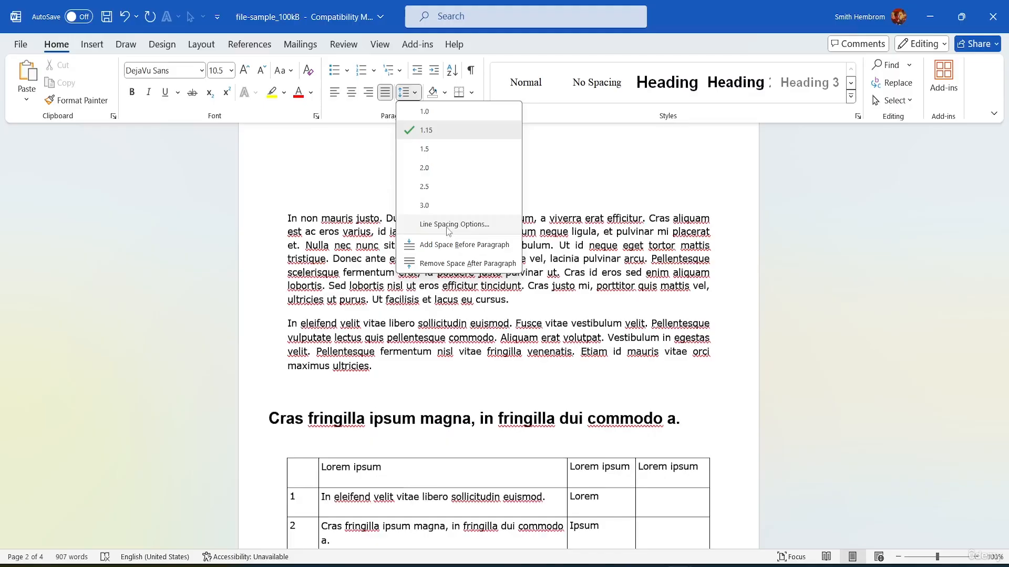
pyautogui.click(449, 224)
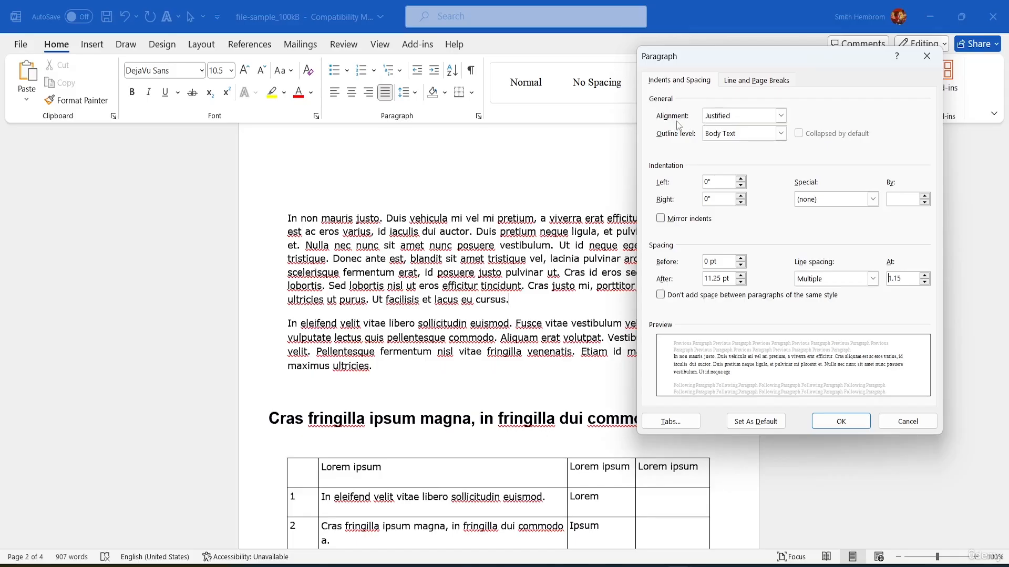
pyautogui.click(780, 116)
pyautogui.click(782, 116)
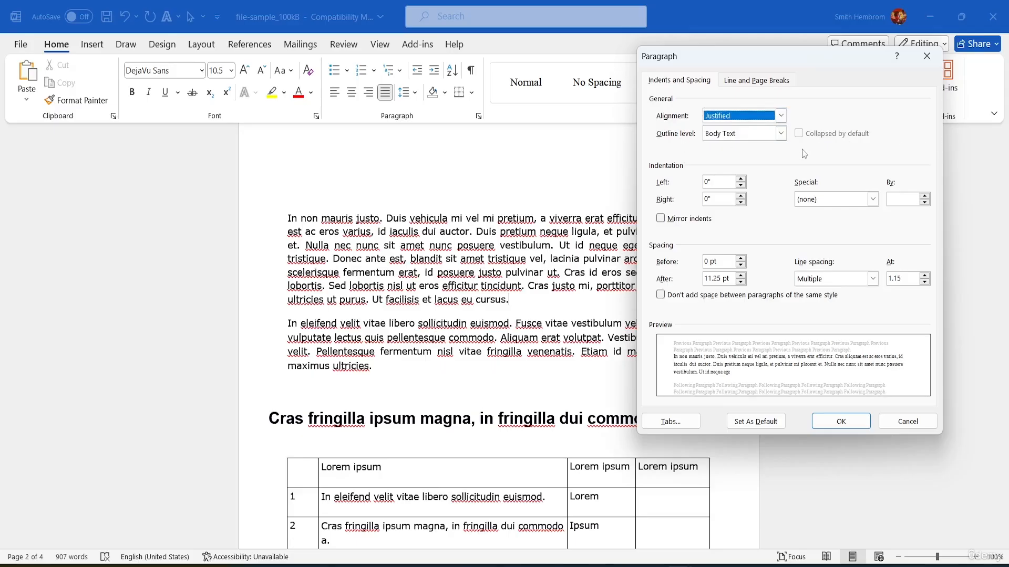
pyautogui.click(782, 135)
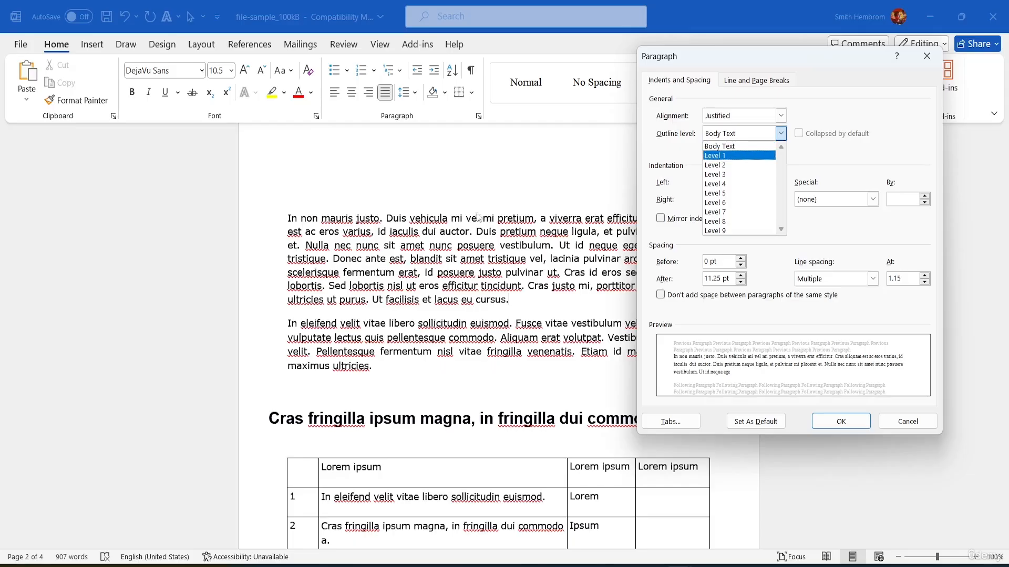
pyautogui.click(872, 105)
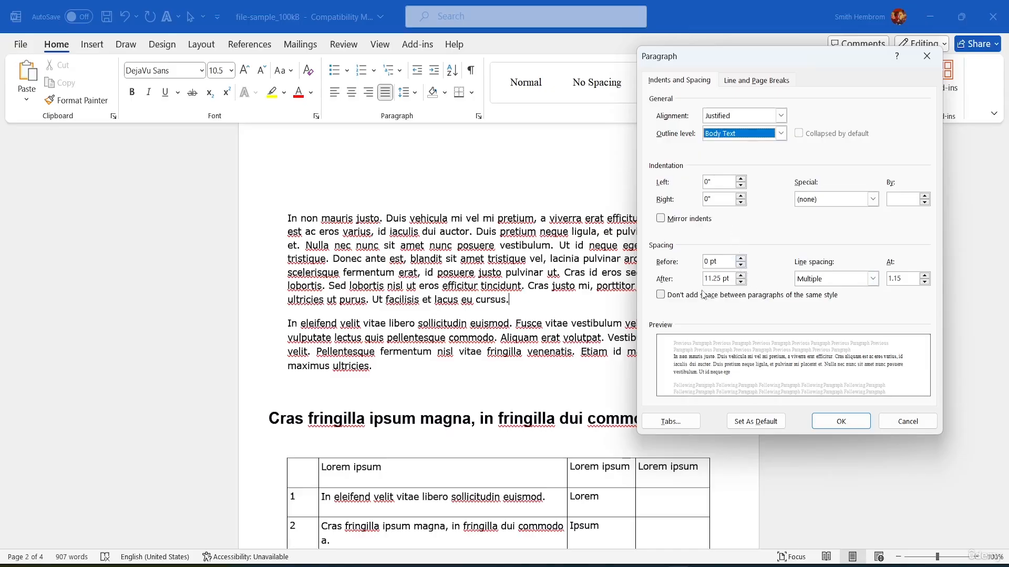
# Try 18 pt of spacing before the paragraph, and return it to 0 pt.
pyautogui.click(740, 258)
pyautogui.click(740, 258)
pyautogui.click(740, 258)
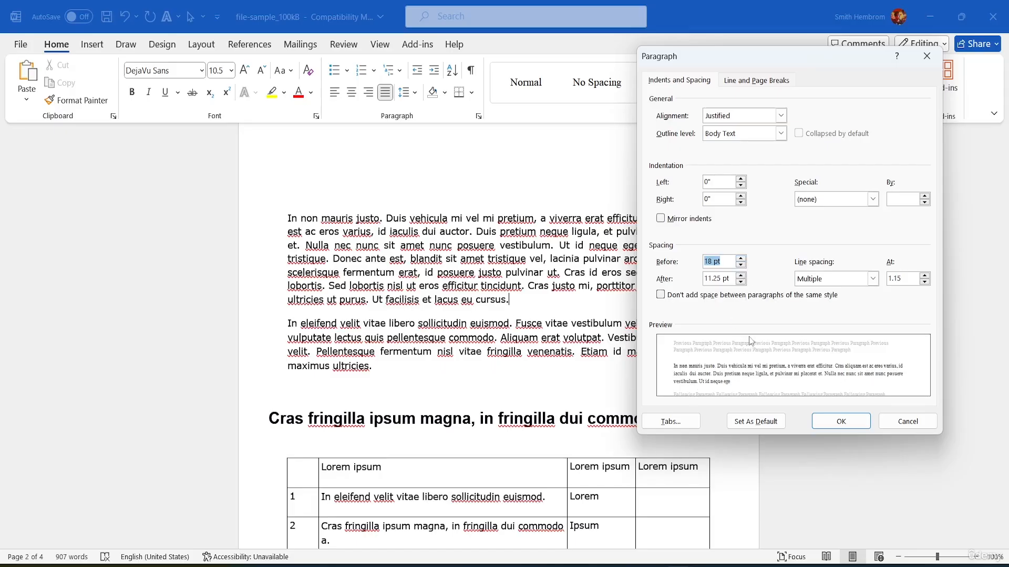
pyautogui.click(741, 266)
pyautogui.click(741, 266)
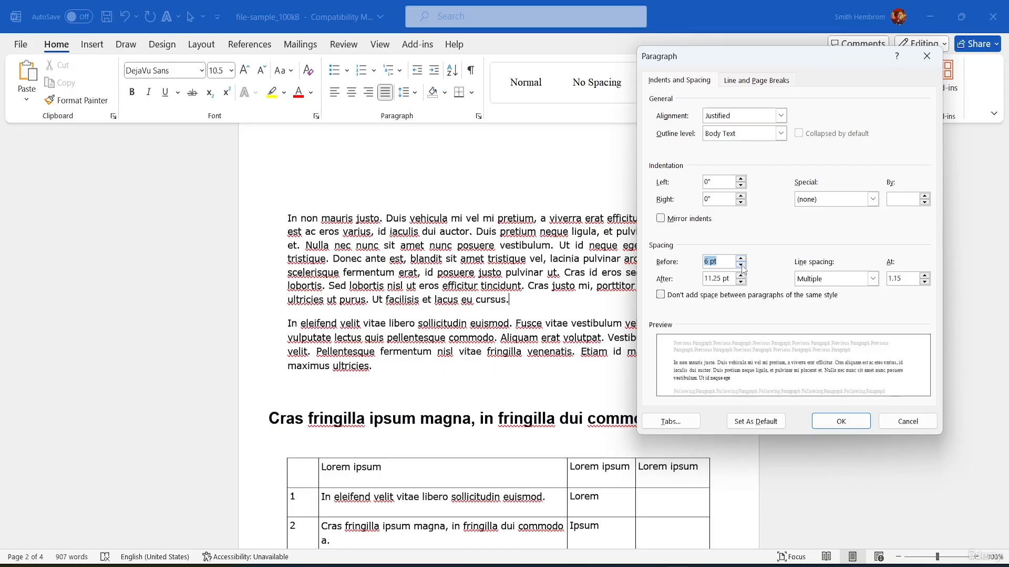
pyautogui.click(741, 266)
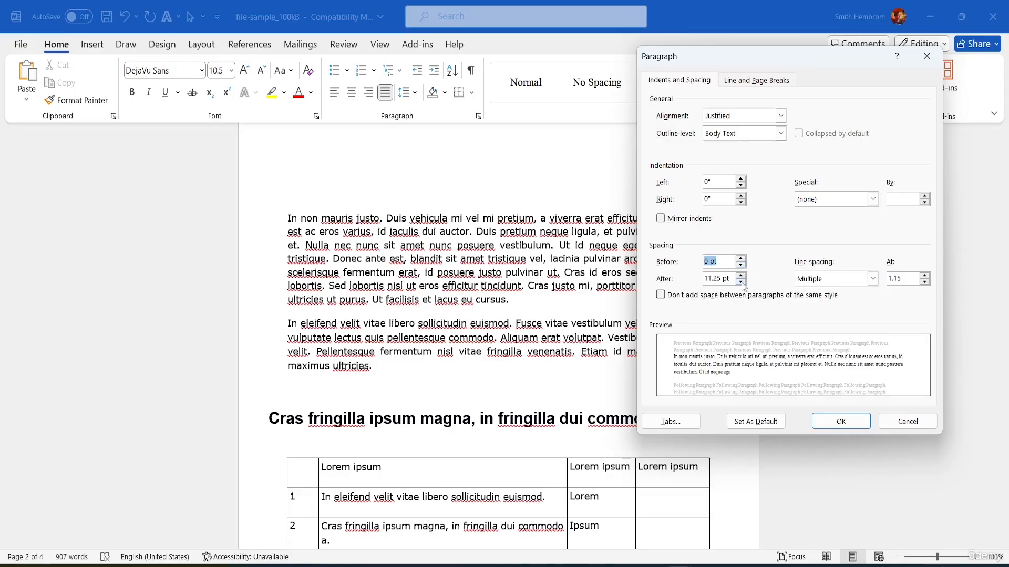
# Try 24 pt of spacing after the paragraph, and set it to 0 pt.
pyautogui.click(741, 275)
pyautogui.click(741, 275)
pyautogui.click(741, 275)
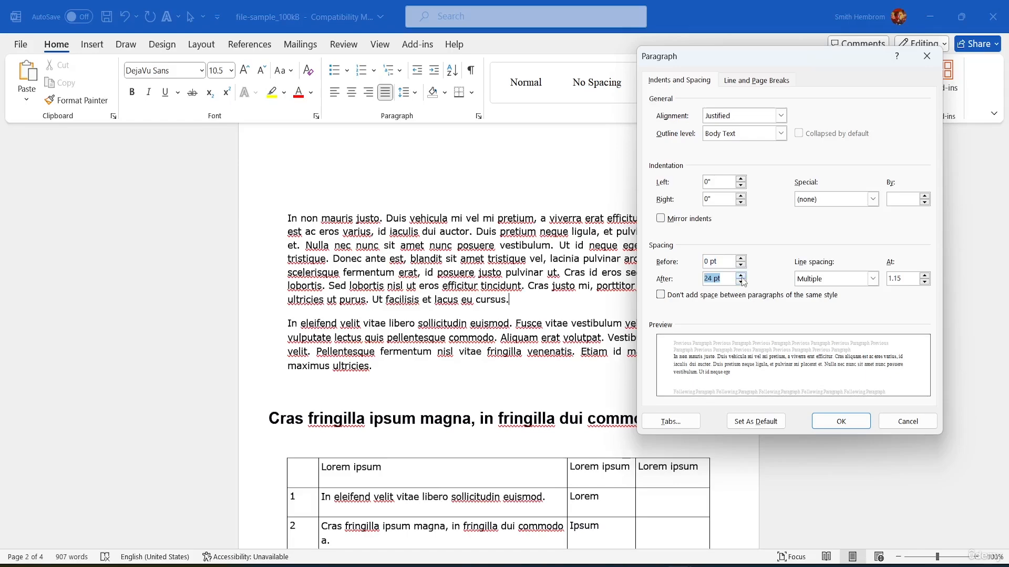
pyautogui.click(742, 283)
pyautogui.click(742, 283)
pyautogui.click(742, 283)
pyautogui.click(742, 283)
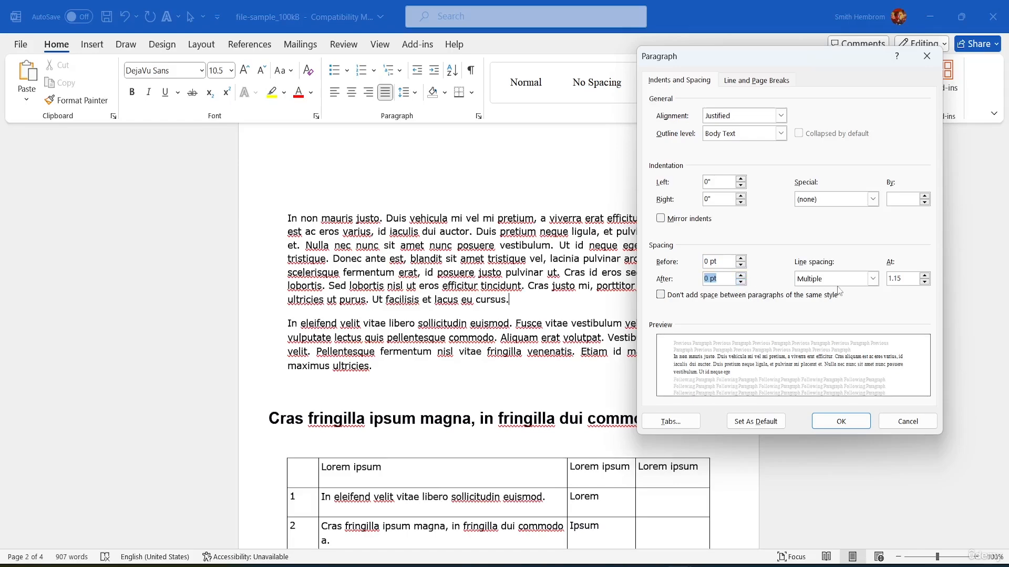
# Set Multiple line spacing at 1, check the line and page break options, and apply the paragraph settings.
pyautogui.click(872, 279)
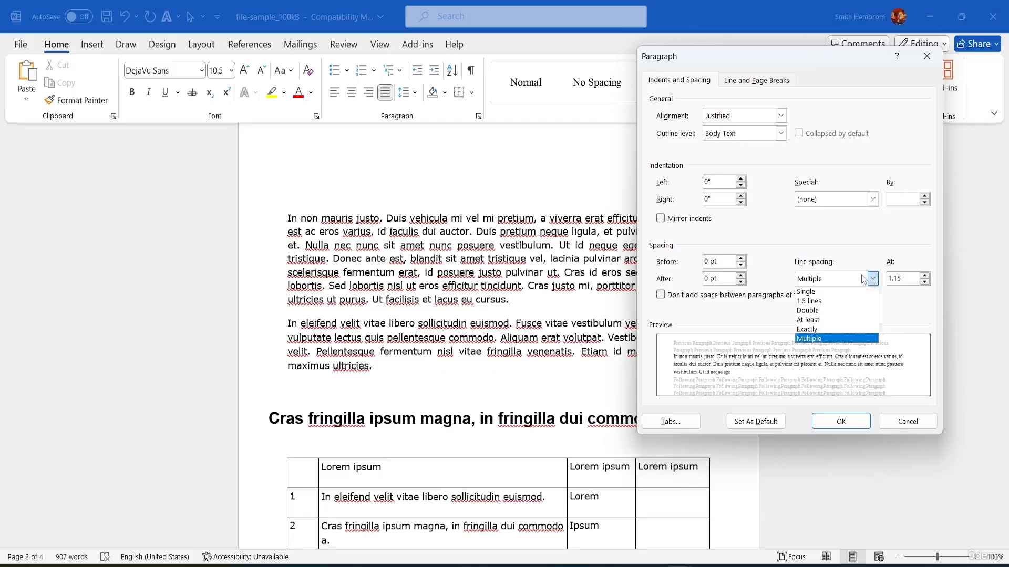
pyautogui.click(924, 276)
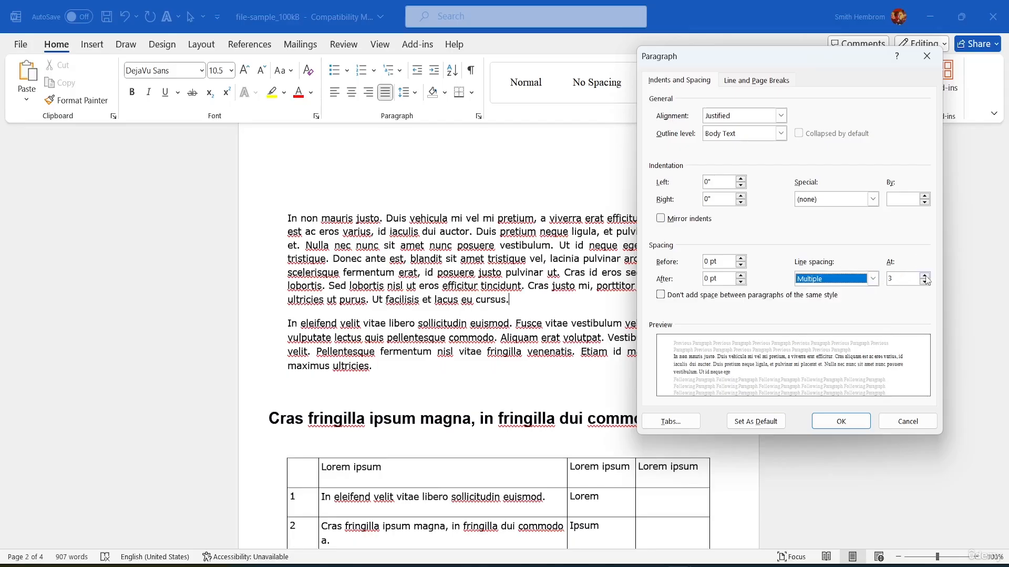
pyautogui.click(924, 283)
pyautogui.click(924, 284)
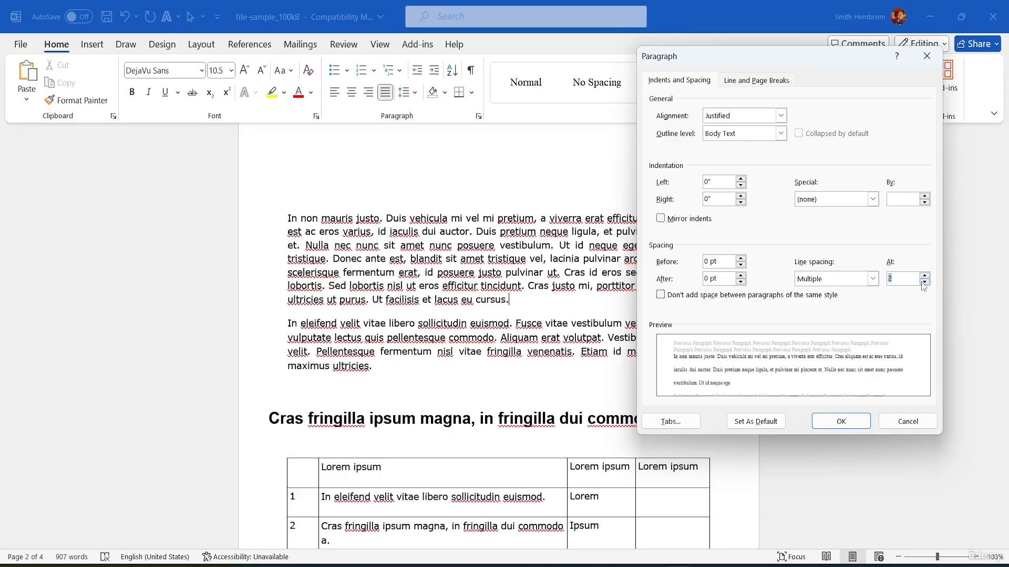
pyautogui.click(924, 283)
pyautogui.click(924, 283)
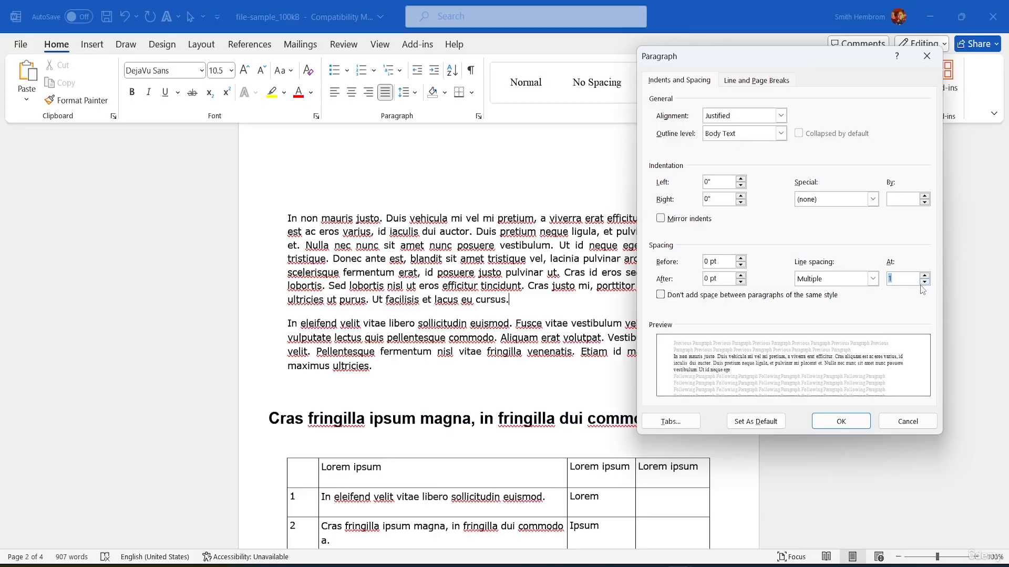
pyautogui.click(762, 81)
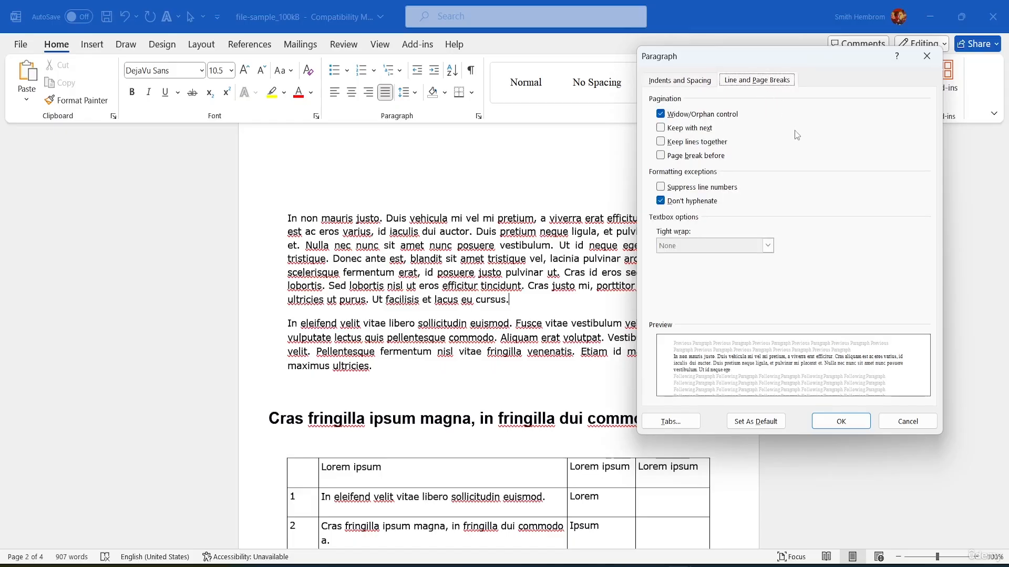
pyautogui.click(841, 422)
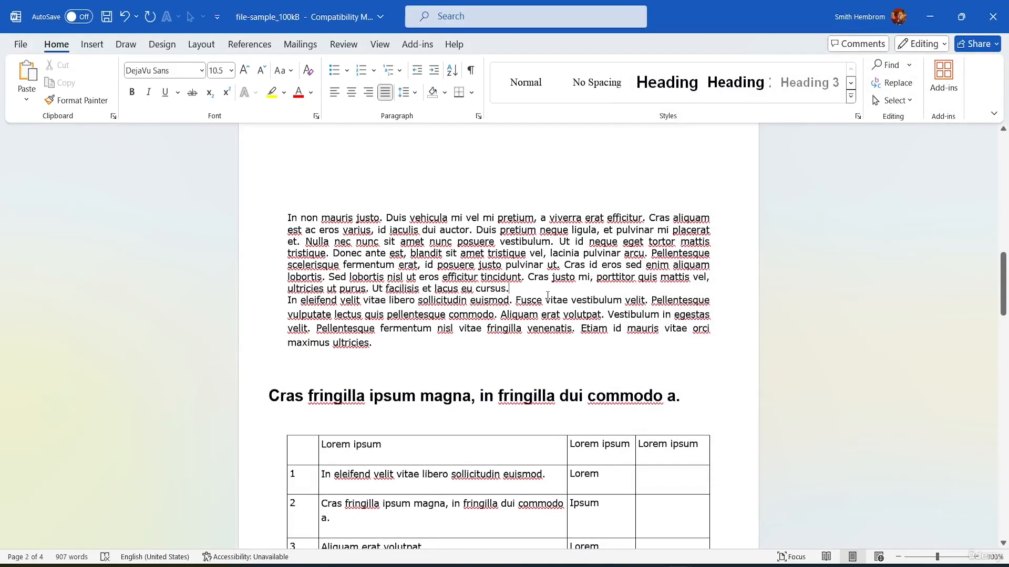
# Add space after the "In non mauris justo" paragraph and review its line and paragraph spacing choices.
pyautogui.click(411, 93)
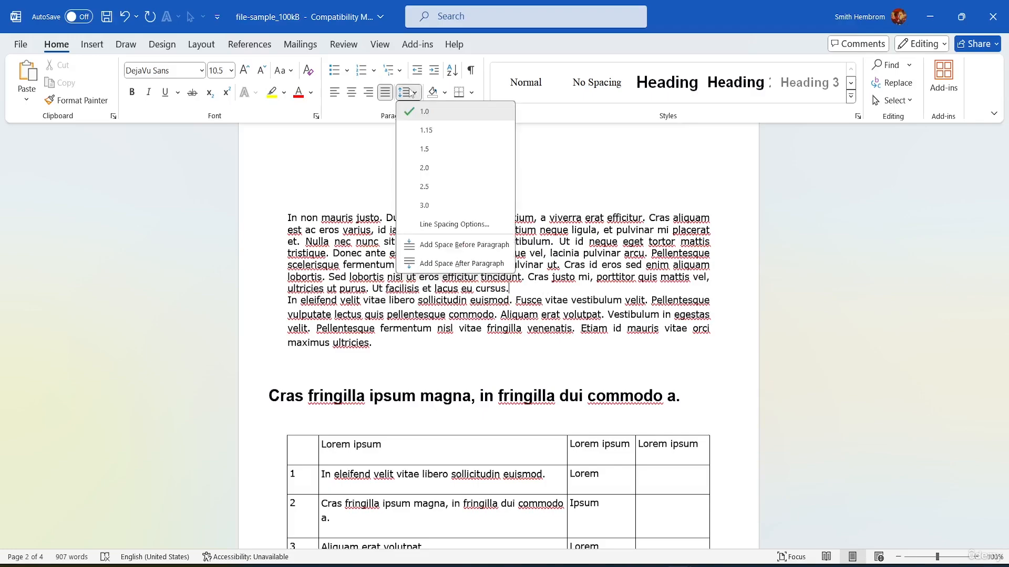
pyautogui.click(483, 265)
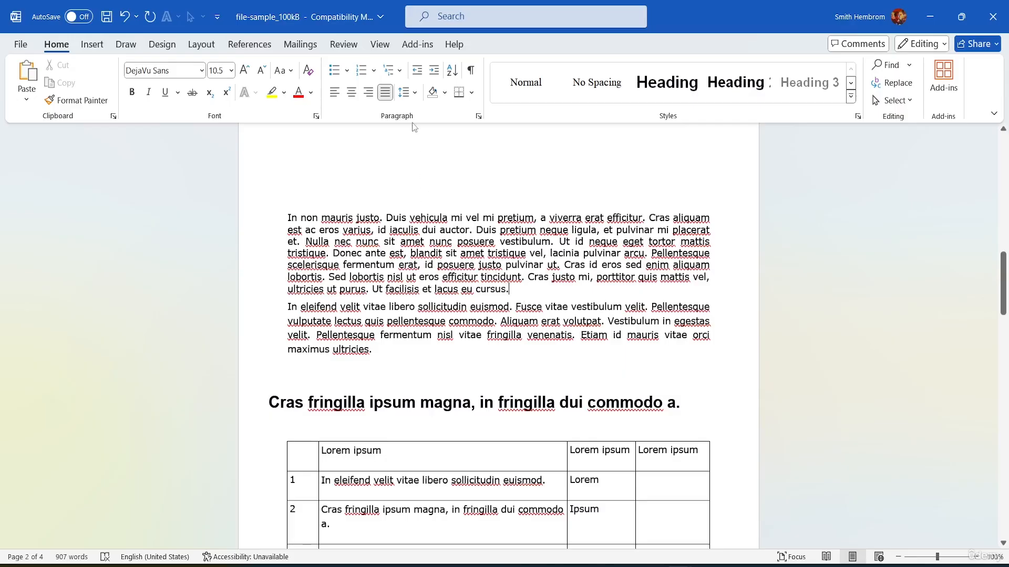
pyautogui.click(415, 93)
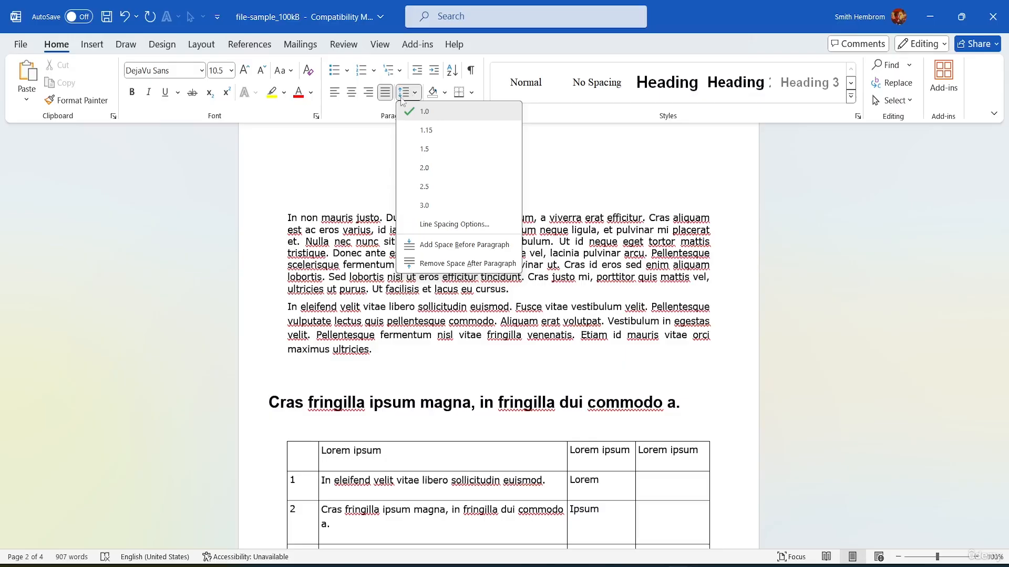
pyautogui.click(407, 95)
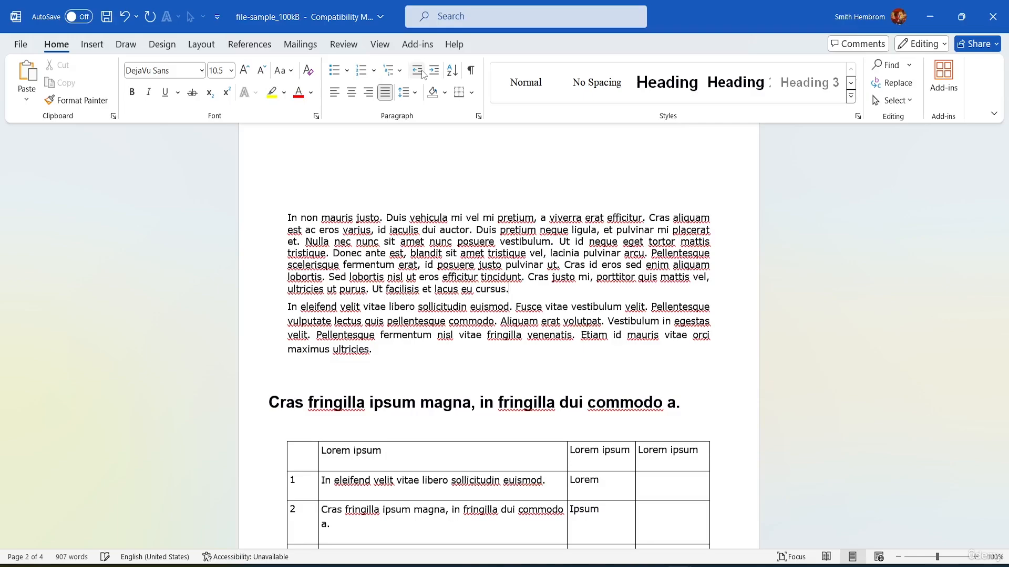
# Increase the left indent of the "In non mauris justo" paragraph by six levels.
pyautogui.click(436, 71)
pyautogui.click(436, 72)
pyautogui.click(436, 71)
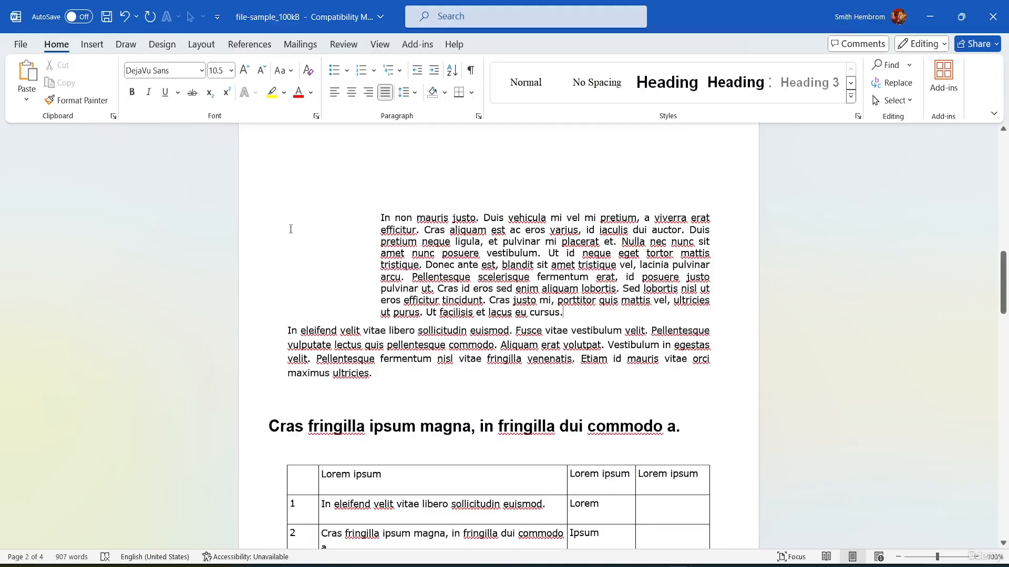
pyautogui.click(436, 72)
pyautogui.click(436, 72)
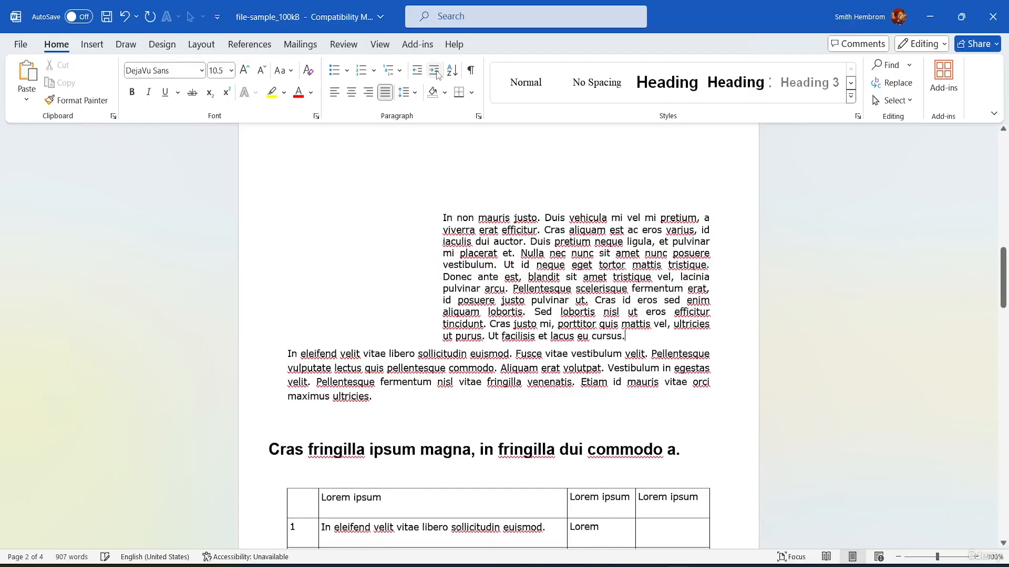
pyautogui.click(436, 72)
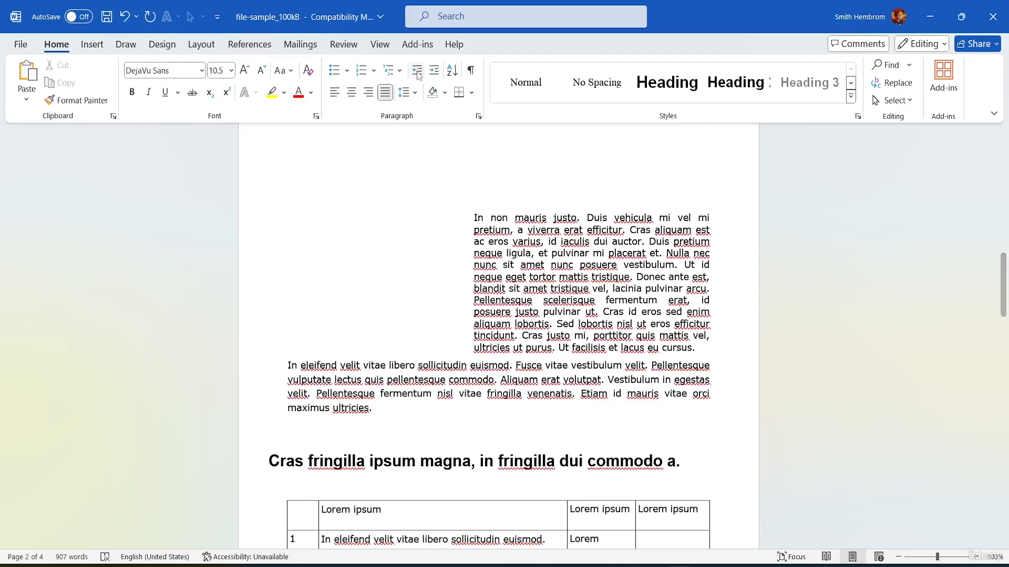
# Decrease the paragraph's indent by six levels, back to the left margin.
pyautogui.click(417, 72)
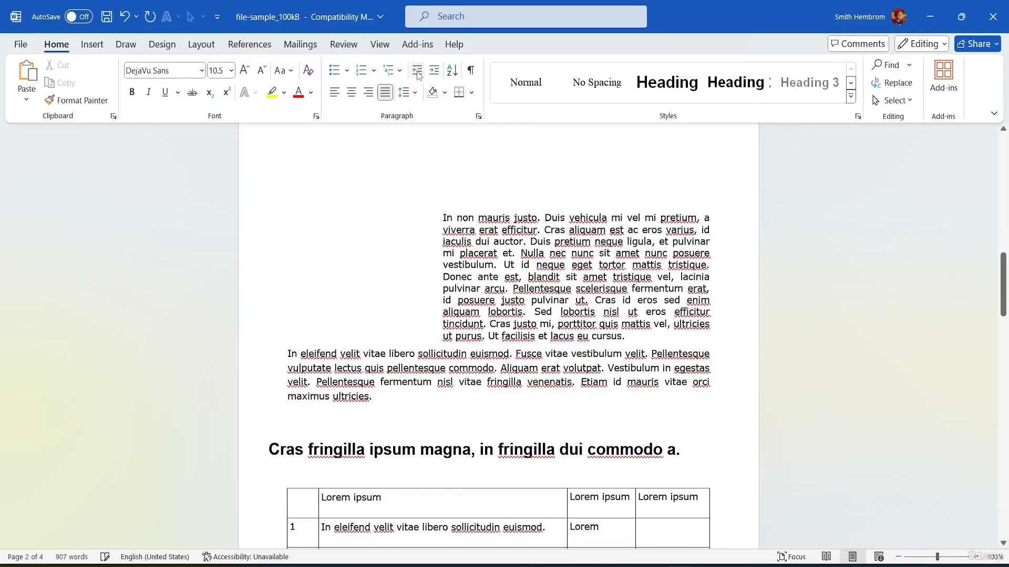
pyautogui.click(418, 74)
pyautogui.click(418, 75)
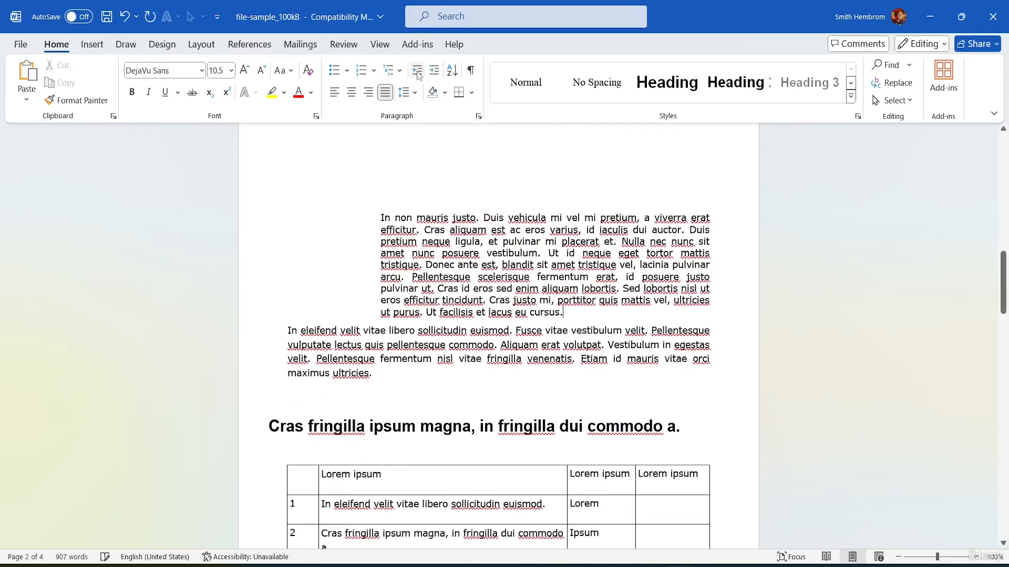
pyautogui.click(418, 75)
pyautogui.click(417, 74)
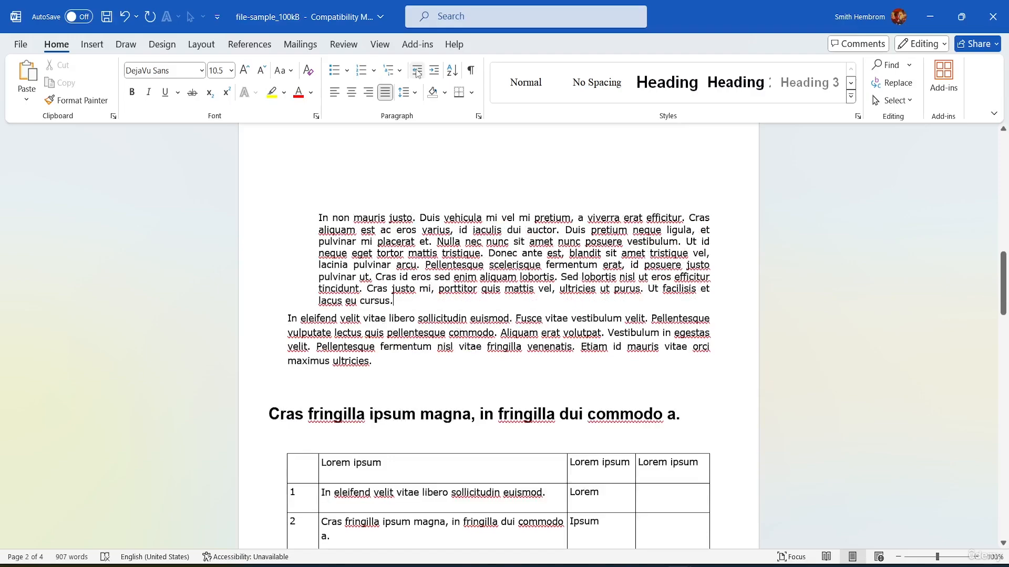
pyautogui.click(418, 74)
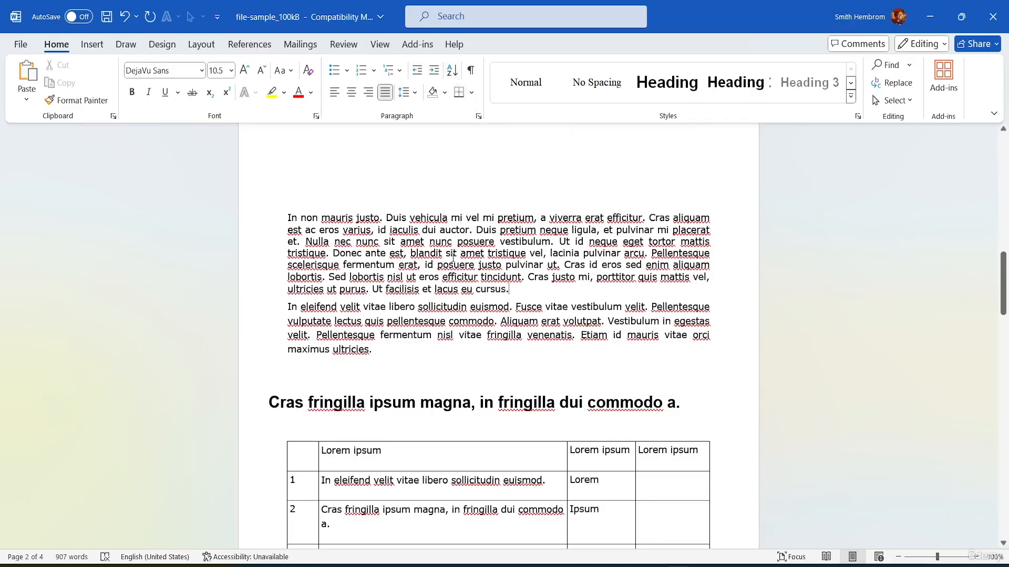
# Switch to Document1 and center the title "The Class Topic".
pyautogui.scroll(-2, 439, 361)
pyautogui.scroll(3, 439, 361)
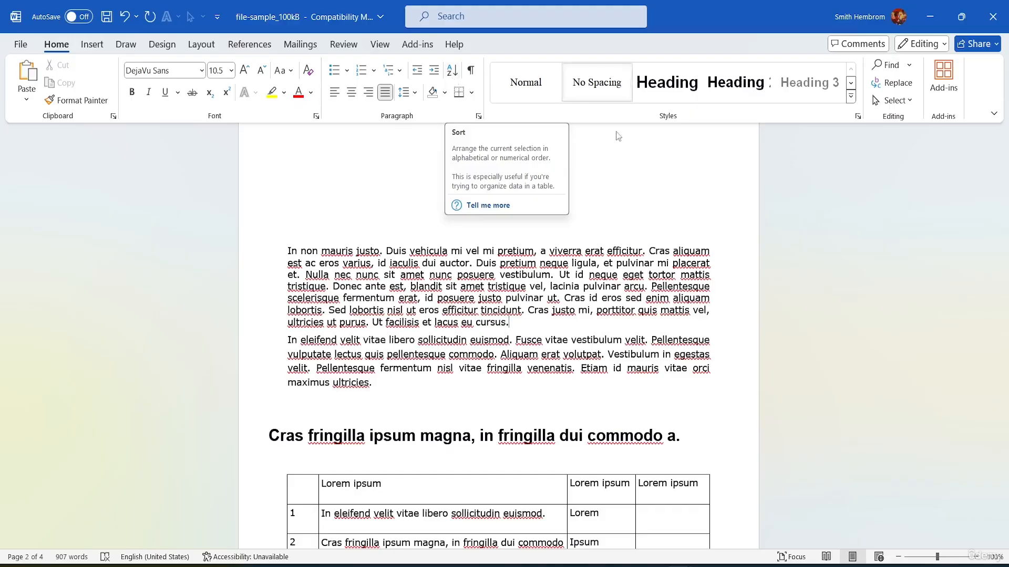
pyautogui.moveTo(681, 565)
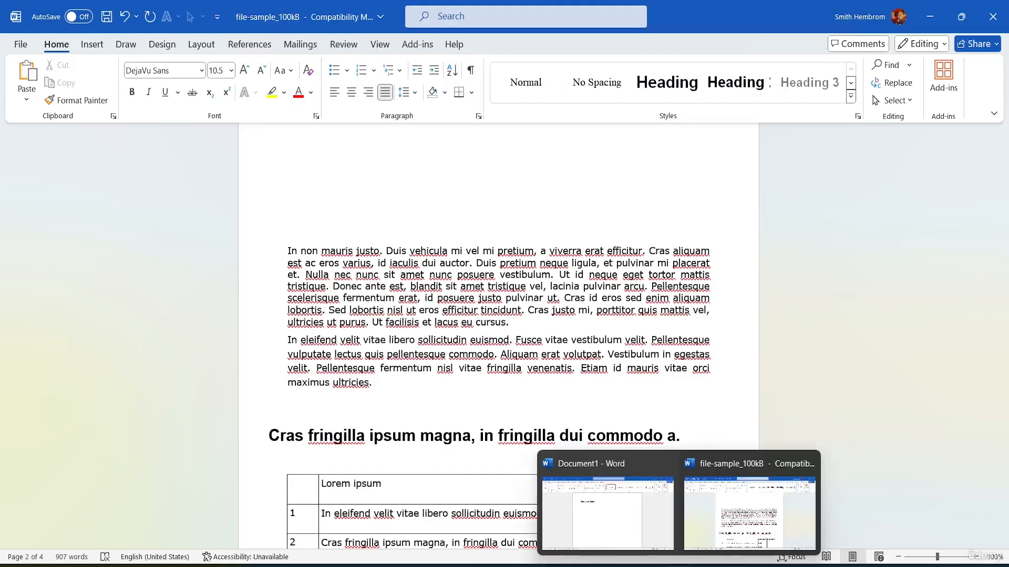
pyautogui.click(606, 513)
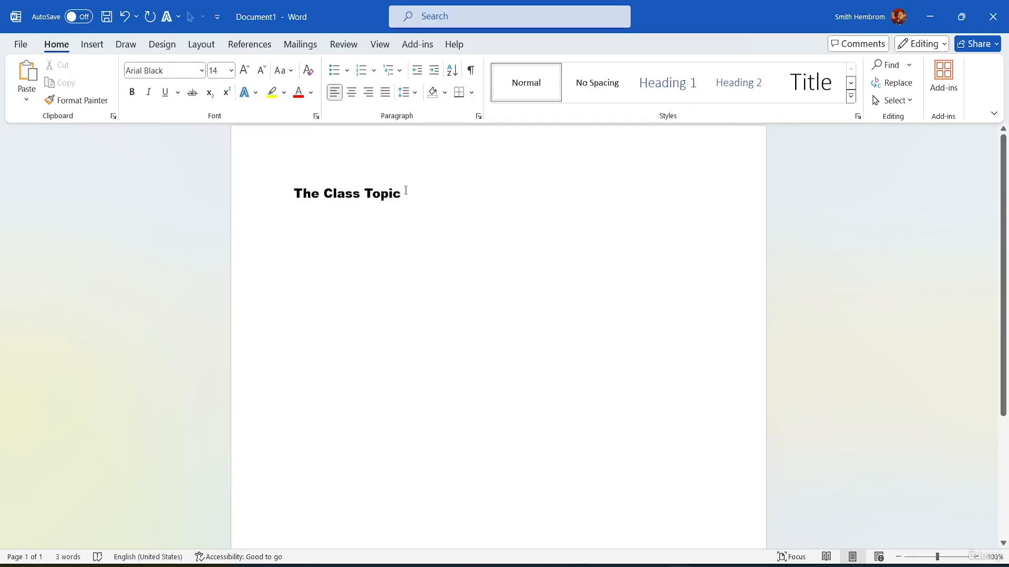
pyautogui.moveTo(408, 189); pyautogui.dragTo(245, 184)
pyautogui.click(356, 96)
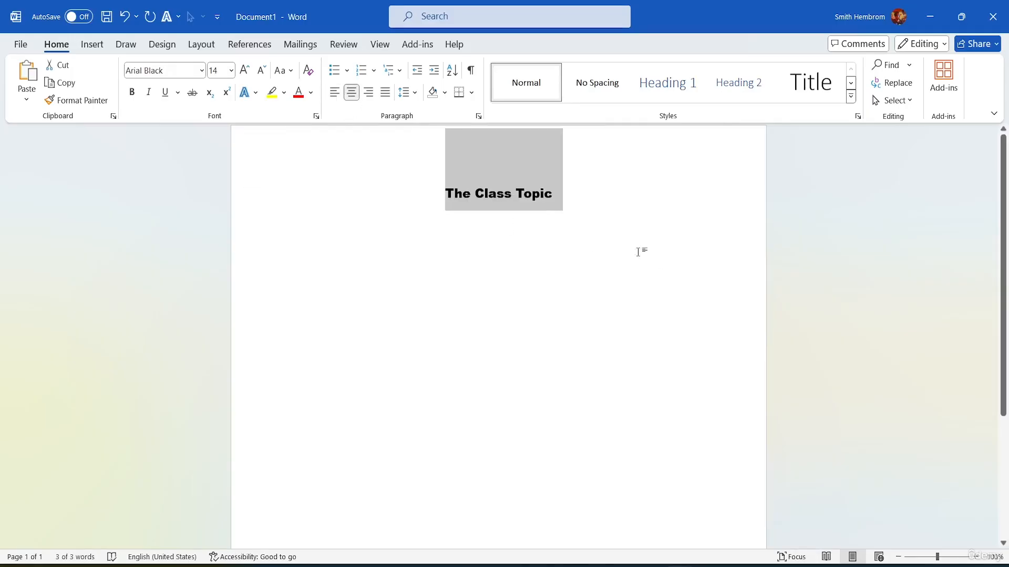
# Start a new paragraph below the title and align it left.
pyautogui.click(585, 190)
pyautogui.press('Return')
pyautogui.press('Return')
pyautogui.press('Return')
pyautogui.press('Return')
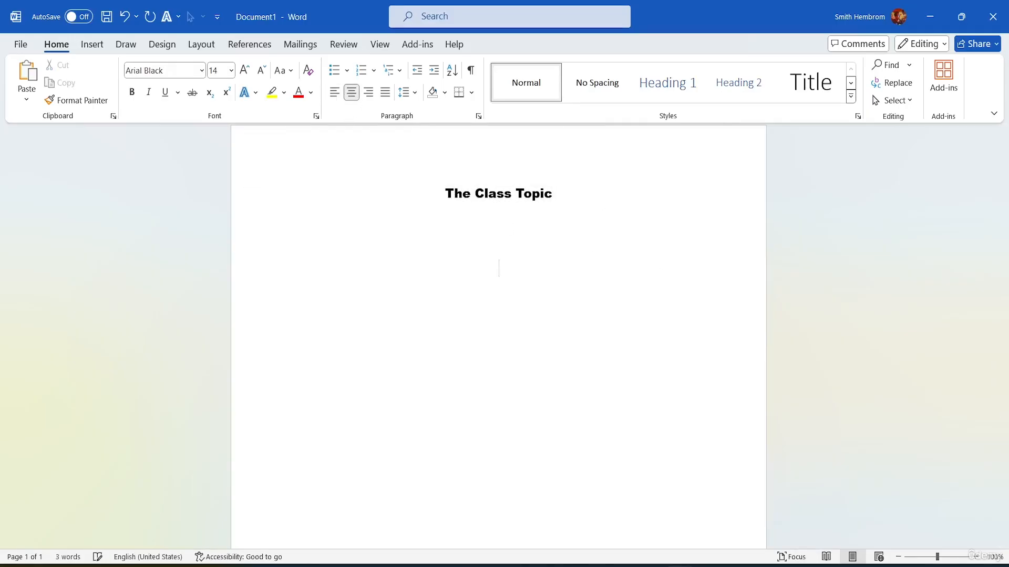
pyautogui.click(342, 95)
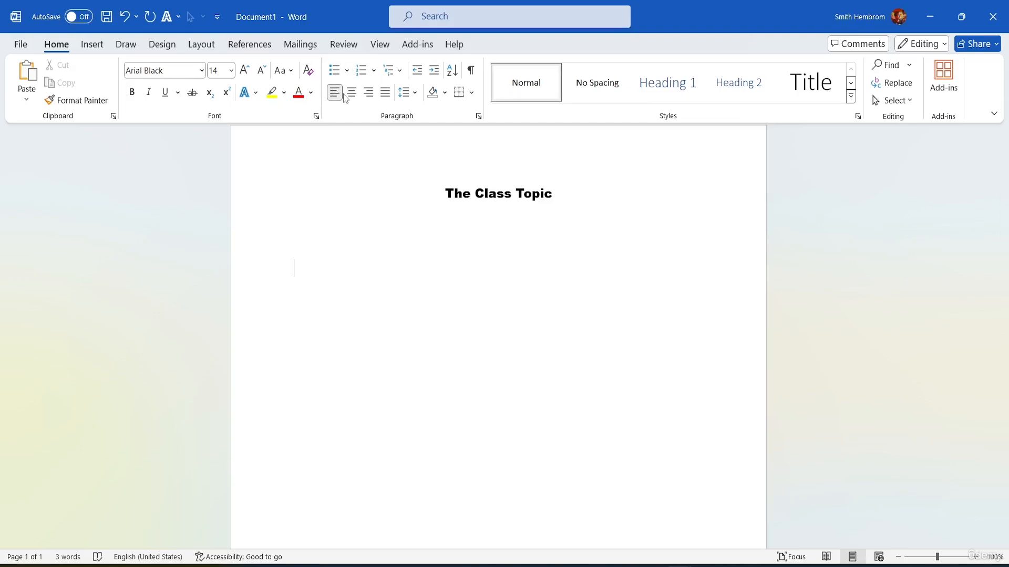
# Enter the letters A, D, S, F and G below the title, each in its own paragraph.
pyautogui.write('a')
pyautogui.press('Return')
pyautogui.press('Return')
pyautogui.press('Return')
pyautogui.write('d')
pyautogui.press('Return')
pyautogui.press('Return')
pyautogui.press('Return')
pyautogui.write('s')
pyautogui.write('f')
pyautogui.press('Return')
pyautogui.press('Return')
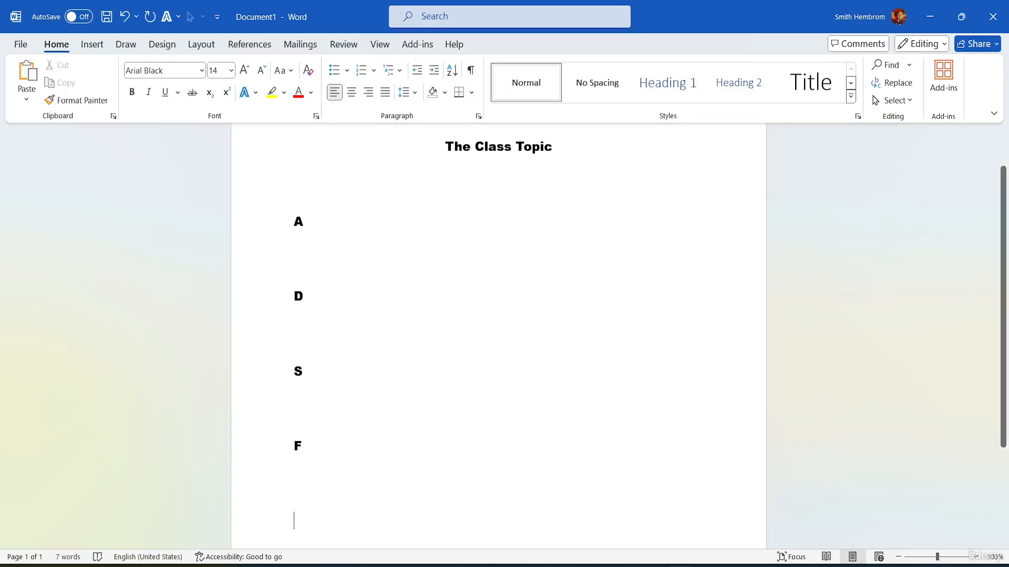
pyautogui.write('g')
pyautogui.press('Return')
pyautogui.press('Return')
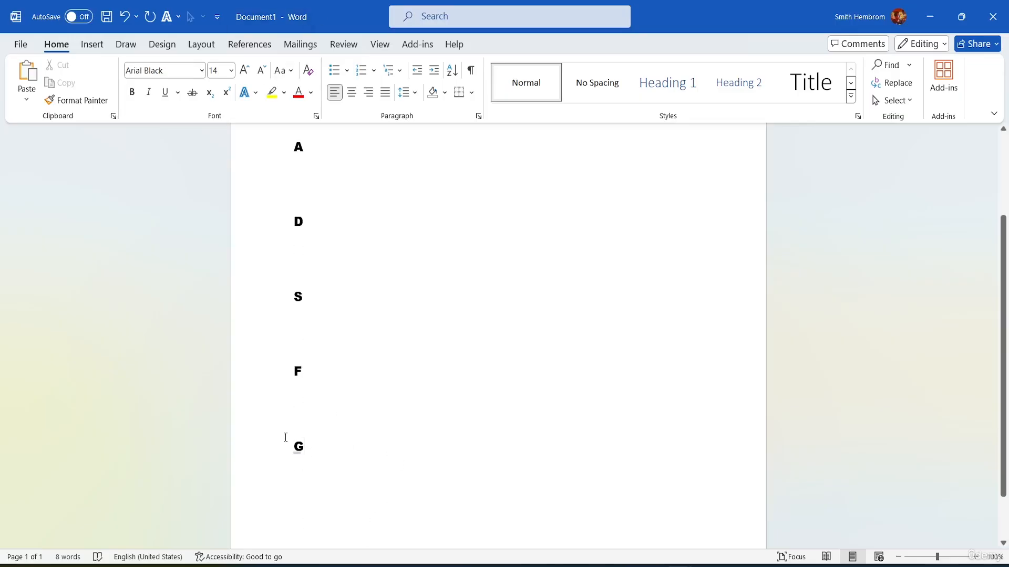
# Select the title and all letters and sort them by paragraphs as text in ascending order, with no header row.
pyautogui.moveTo(283, 439); pyautogui.dragTo(423, 139)
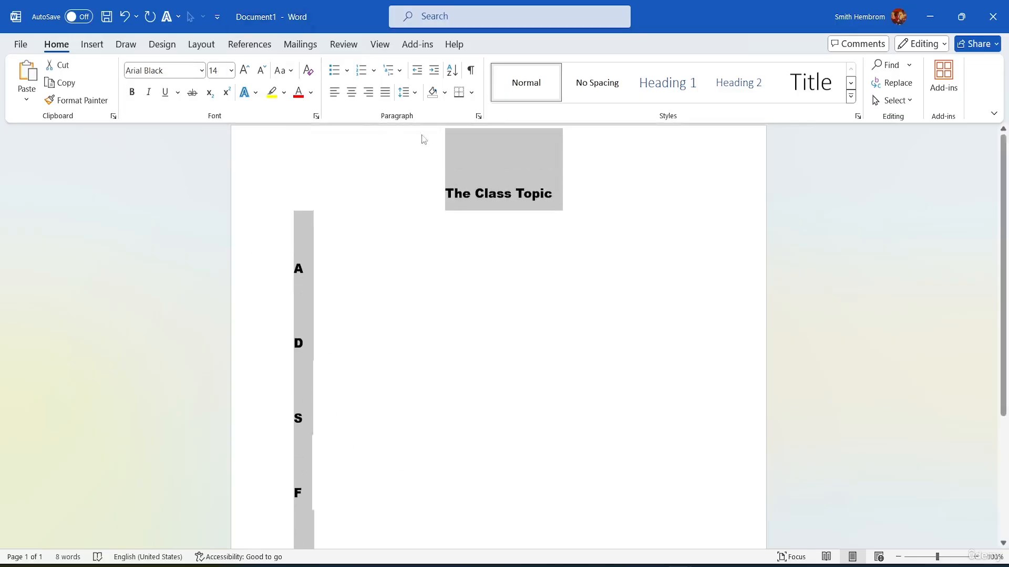
pyautogui.click(451, 71)
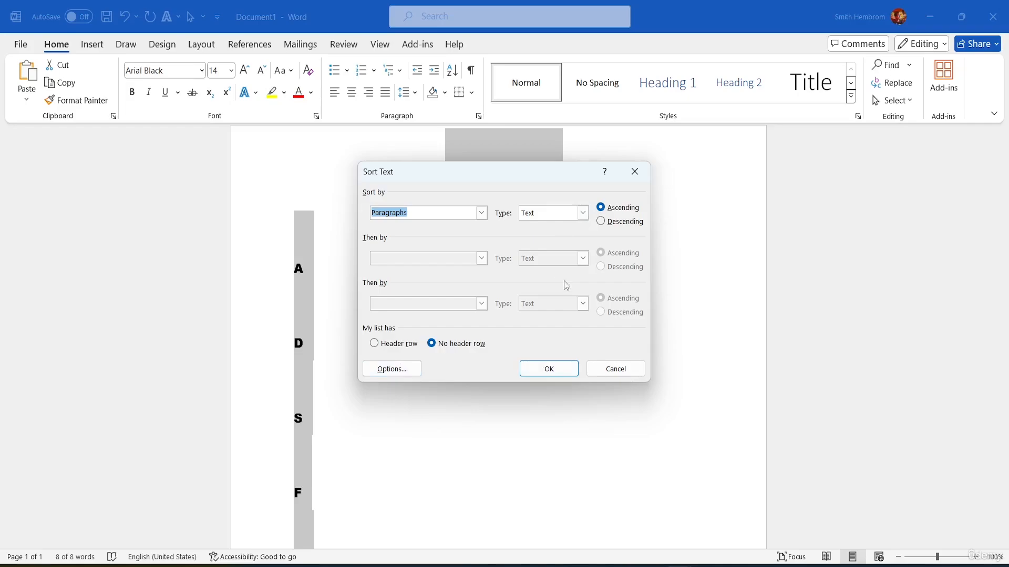
pyautogui.click(481, 213)
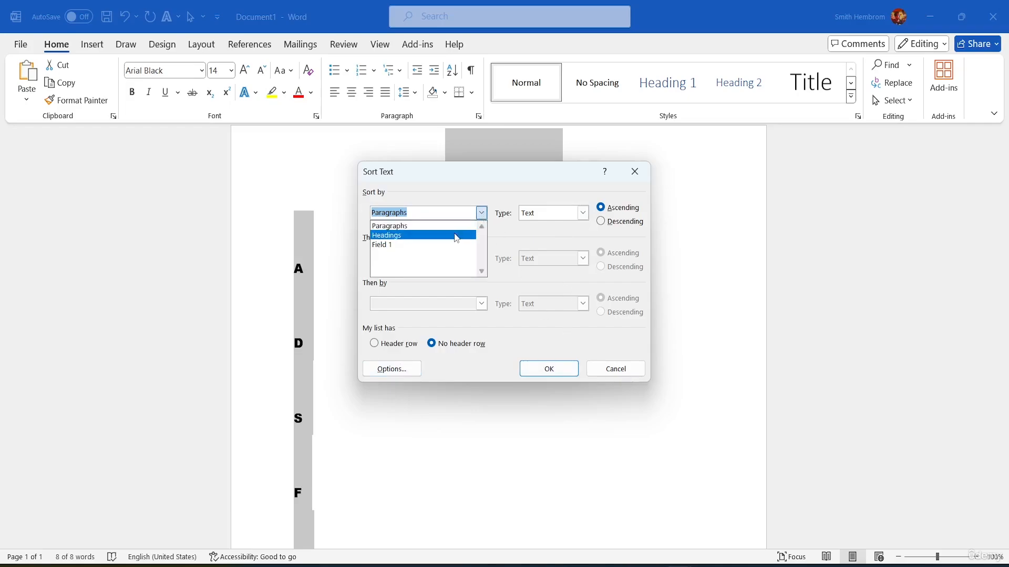
pyautogui.click(551, 369)
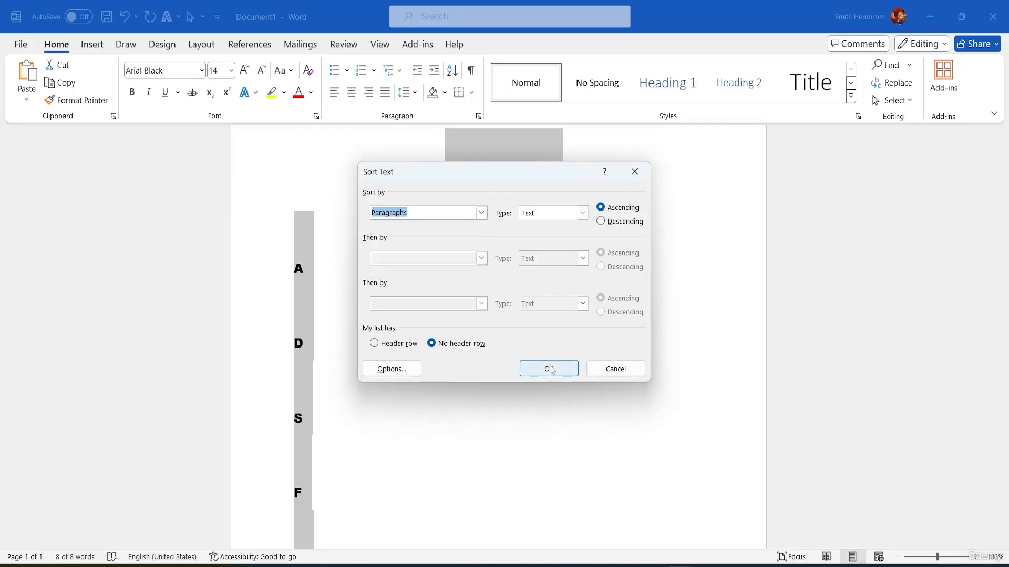
pyautogui.click(551, 369)
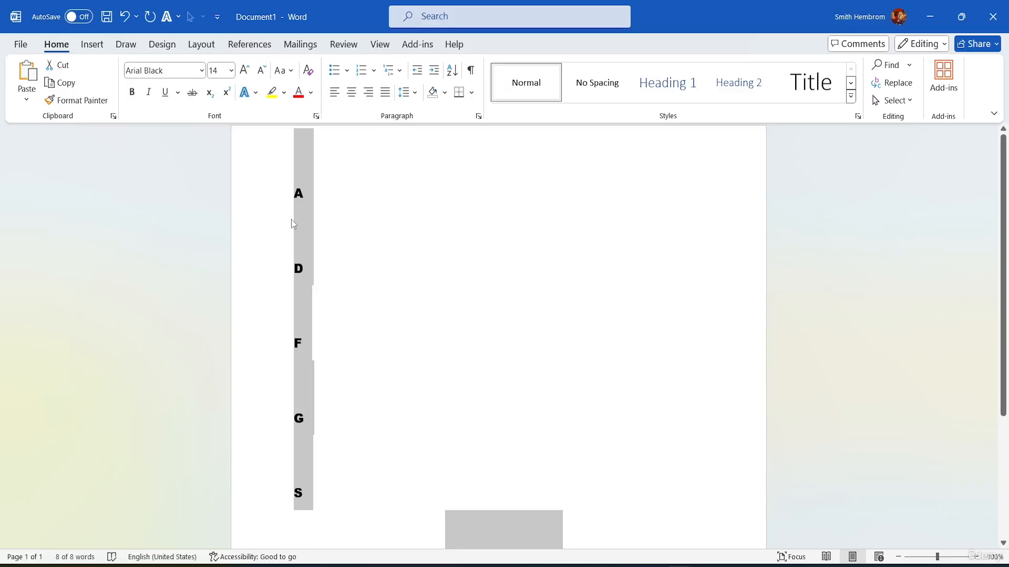
# Show the paragraph marks and hide them again.
pyautogui.click(472, 72)
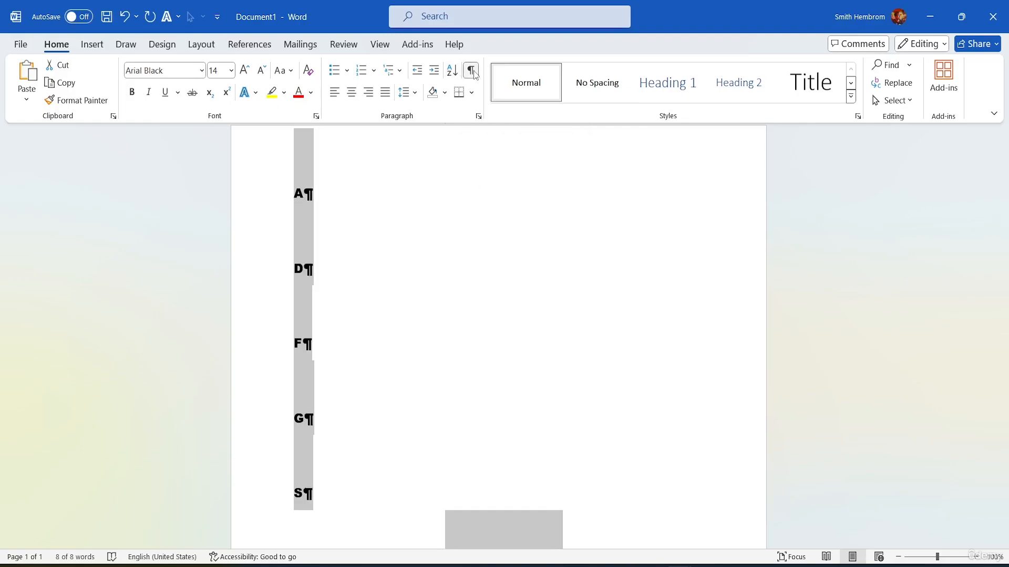
pyautogui.click(472, 71)
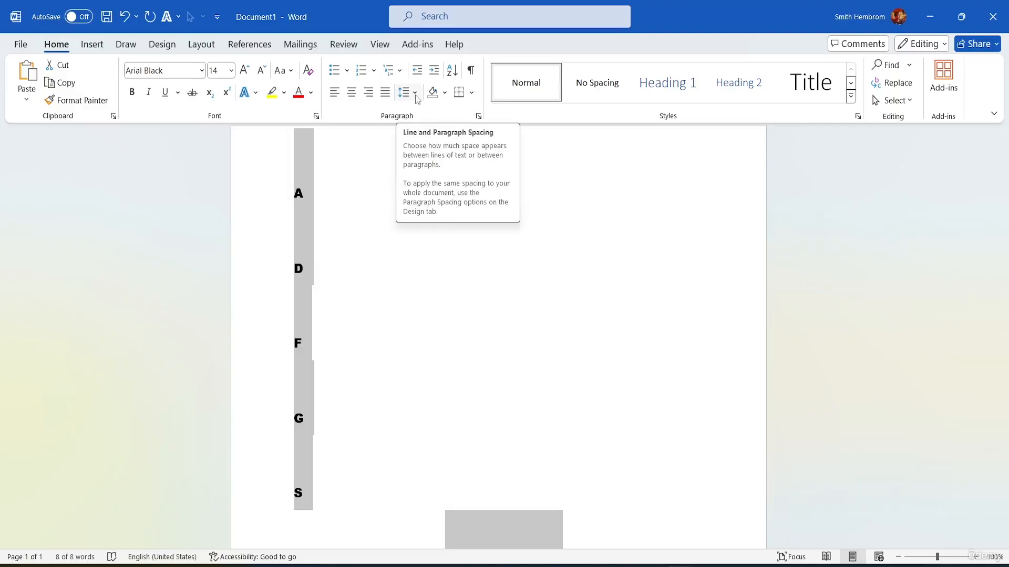
# Apply light blue shading to all sorted paragraphs and deselect them.
pyautogui.click(444, 94)
pyautogui.click(469, 181)
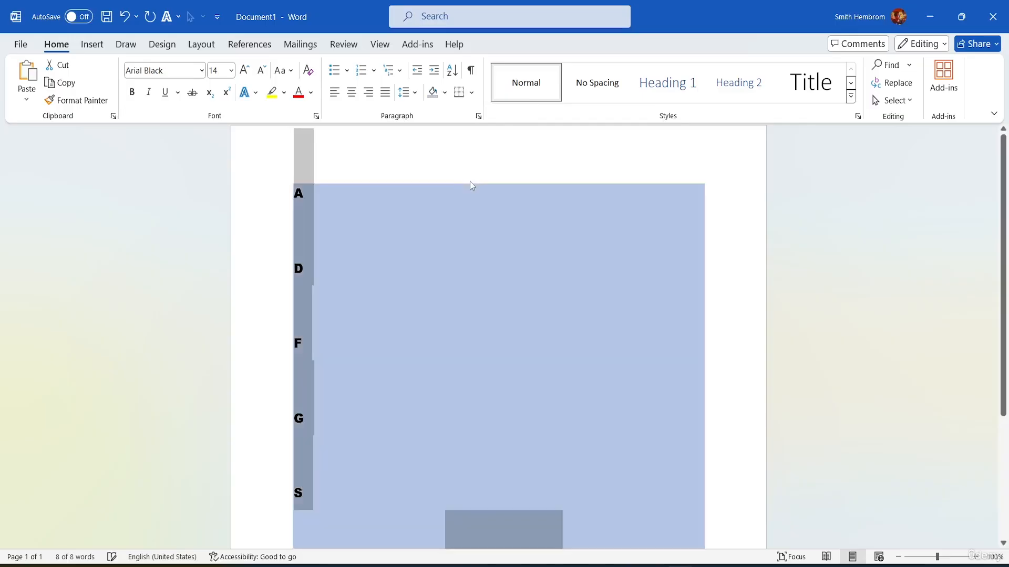
pyautogui.click(484, 157)
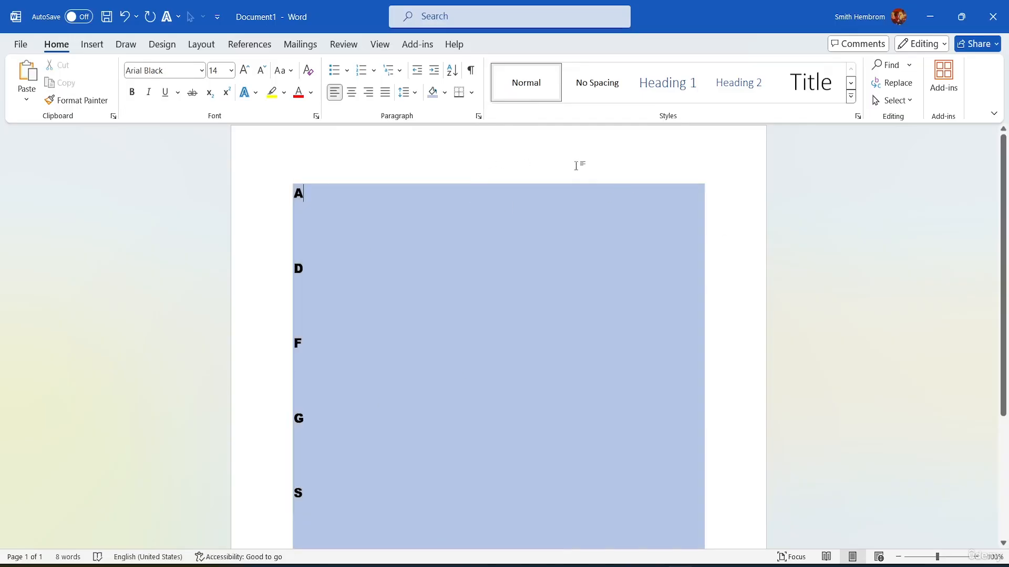
# Preview light green shading on the D paragraph and close the colors without applying one.
pyautogui.click(444, 92)
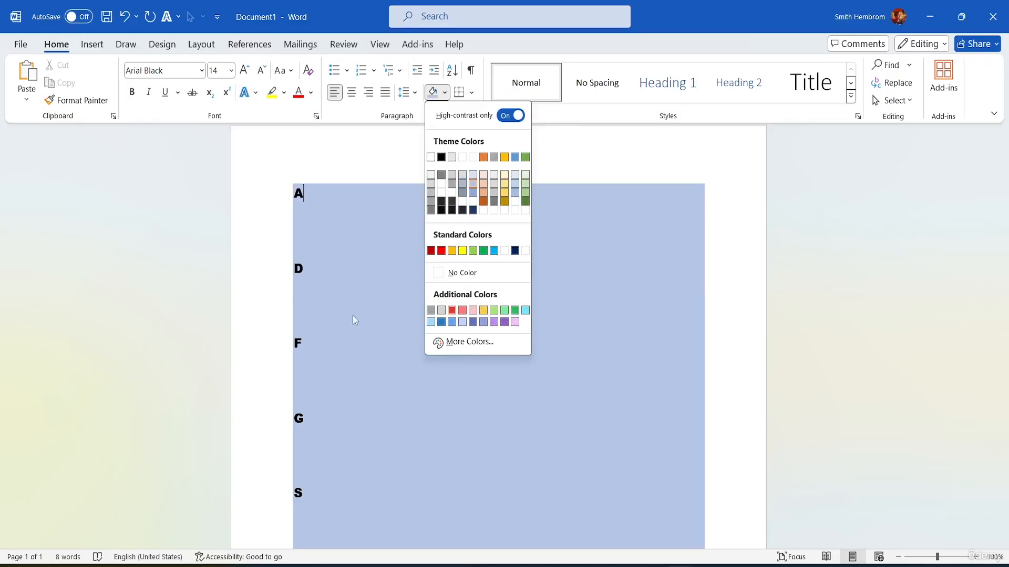
pyautogui.press('Escape')
pyautogui.click(283, 270)
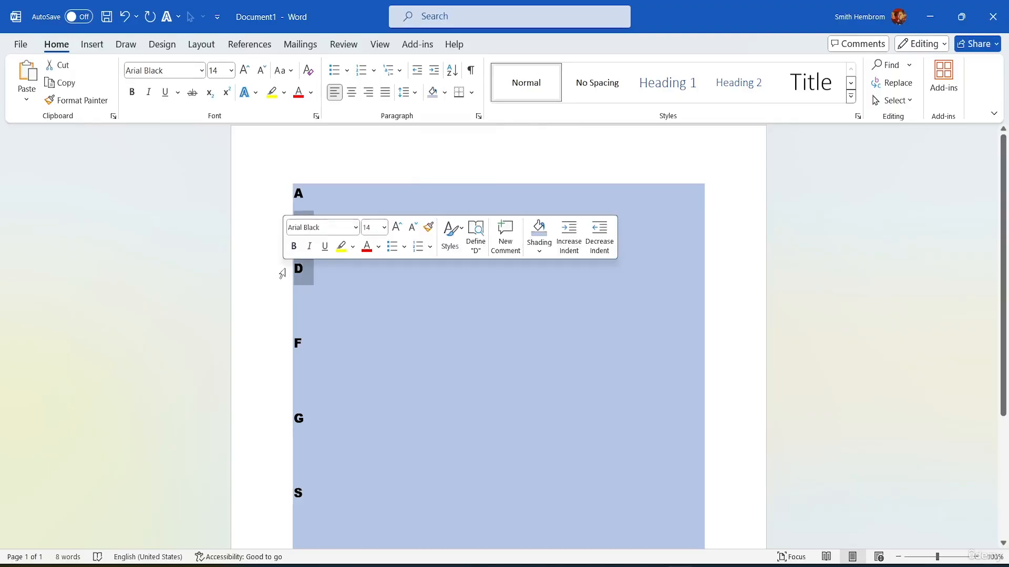
pyautogui.click(444, 93)
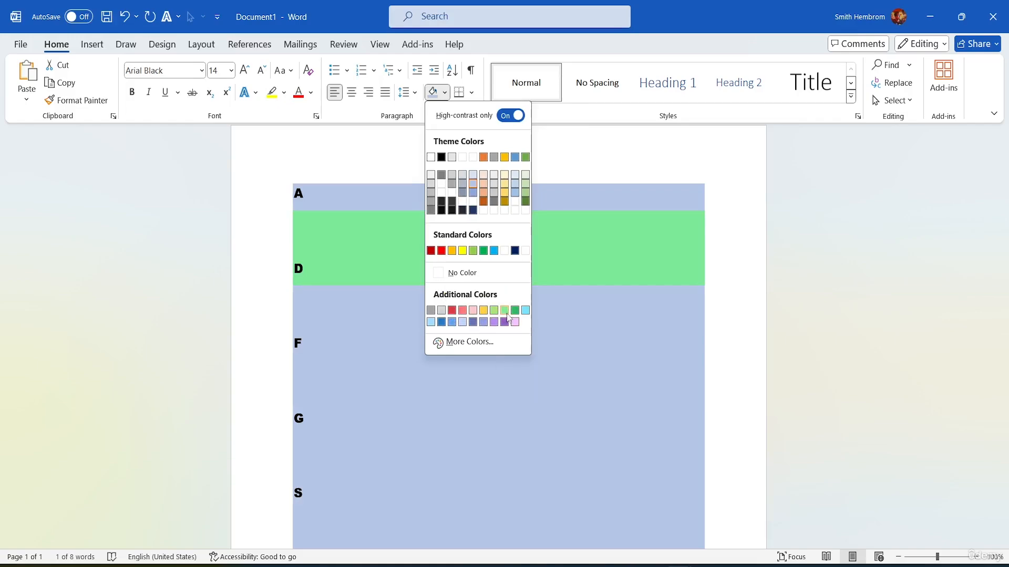
pyautogui.press('Escape')
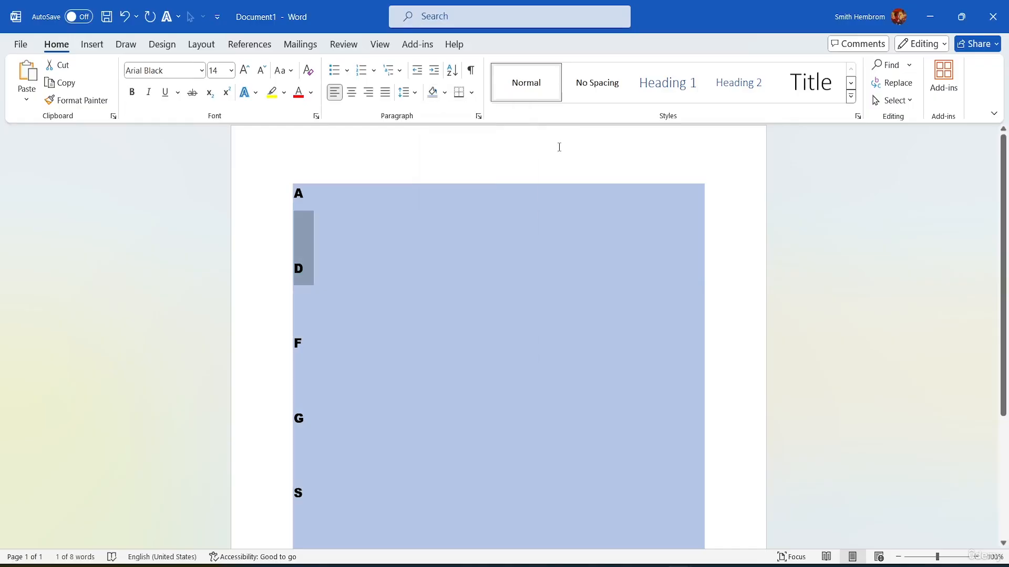
# Apply white shading to the paragraphs A through S, replacing their light blue, and deselect them.
pyautogui.moveTo(292, 193); pyautogui.dragTo(487, 389)
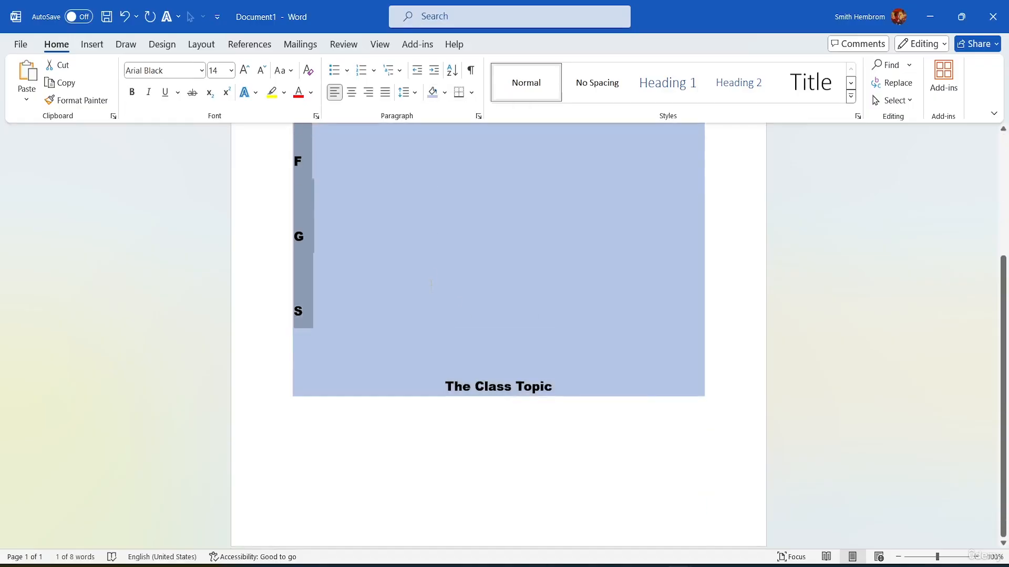
pyautogui.scroll(2, 611, 168)
pyautogui.scroll(2, 609, 165)
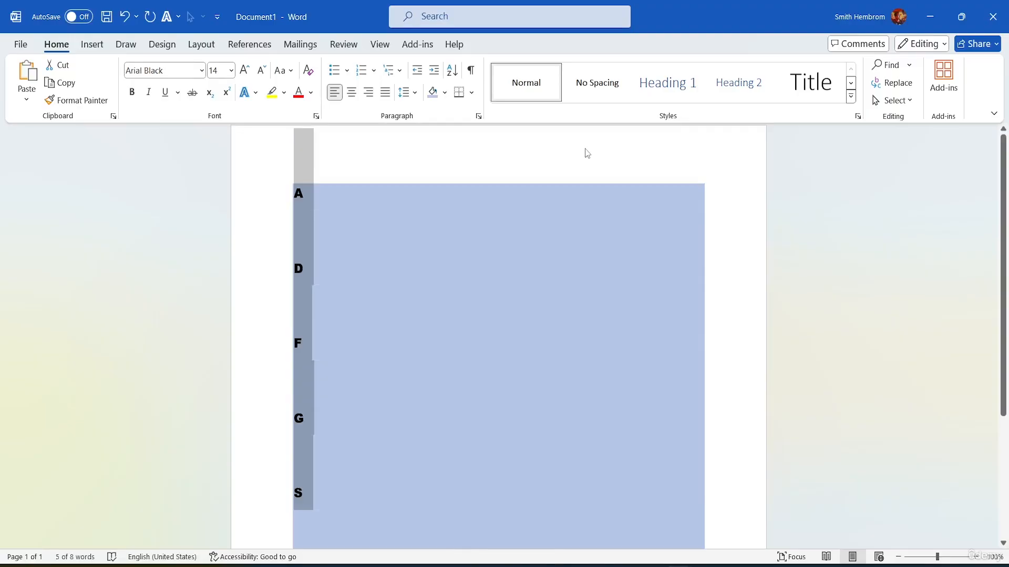
pyautogui.click(444, 92)
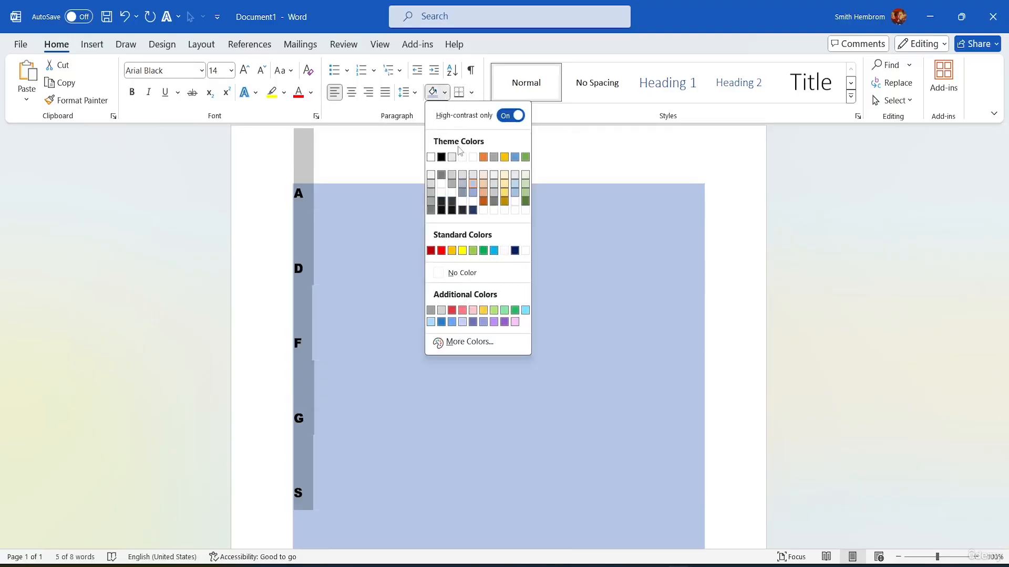
pyautogui.click(432, 157)
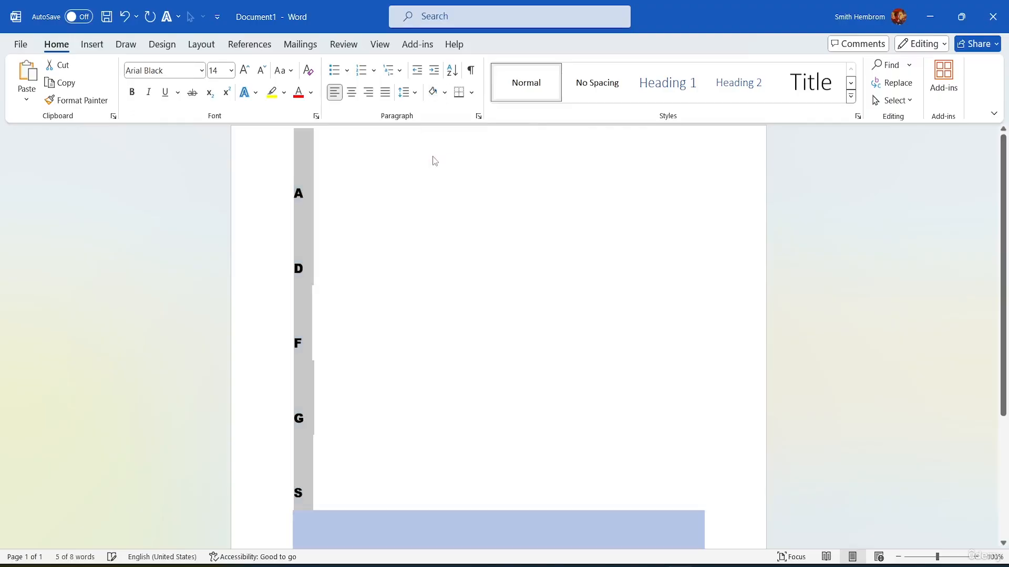
pyautogui.click(423, 193)
# Apply white shading to the paragraph "The Class Topic" at the end of the page and deselect it.
pyautogui.scroll(-3, 413, 259)
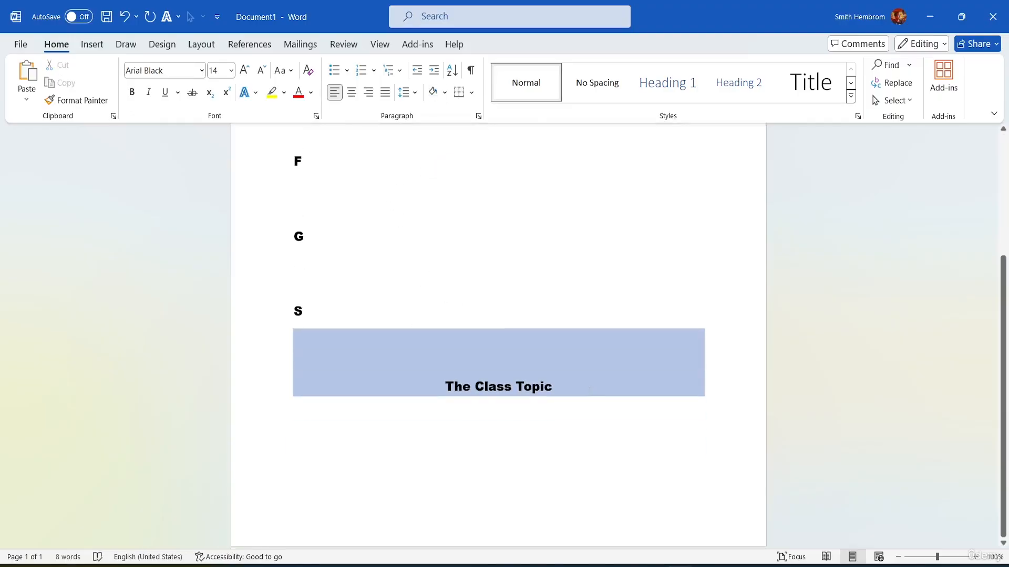
pyautogui.click(658, 406)
pyautogui.moveTo(553, 386); pyautogui.dragTo(447, 377)
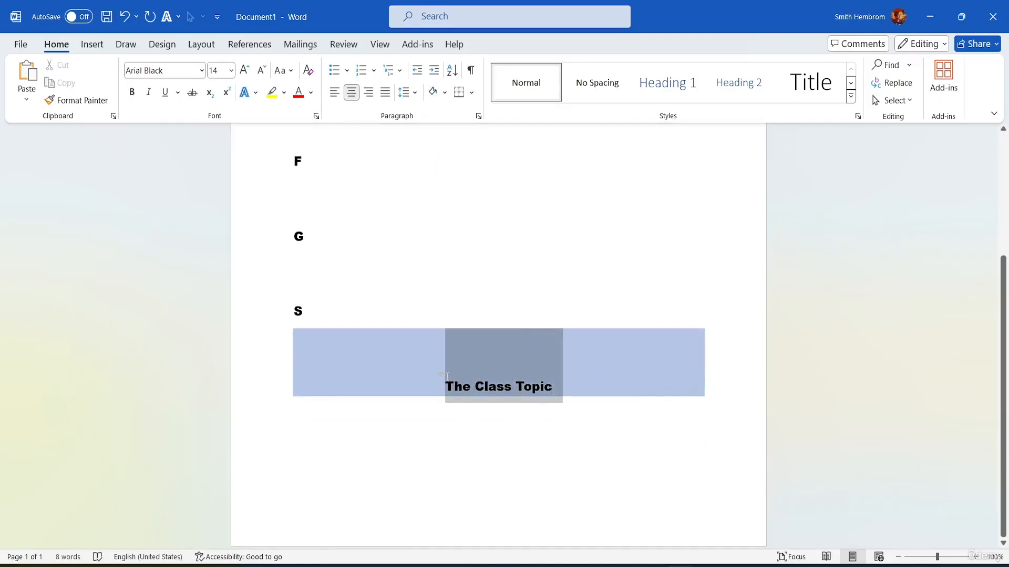
pyautogui.click(444, 92)
pyautogui.click(431, 159)
pyautogui.click(486, 194)
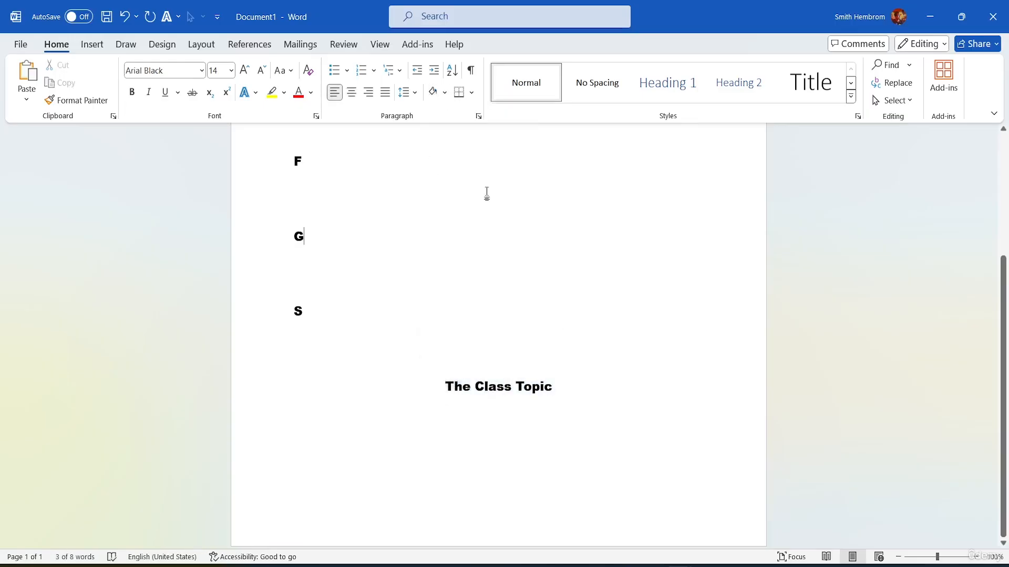
pyautogui.scroll(3, 418, 222)
pyautogui.scroll(1, 412, 201)
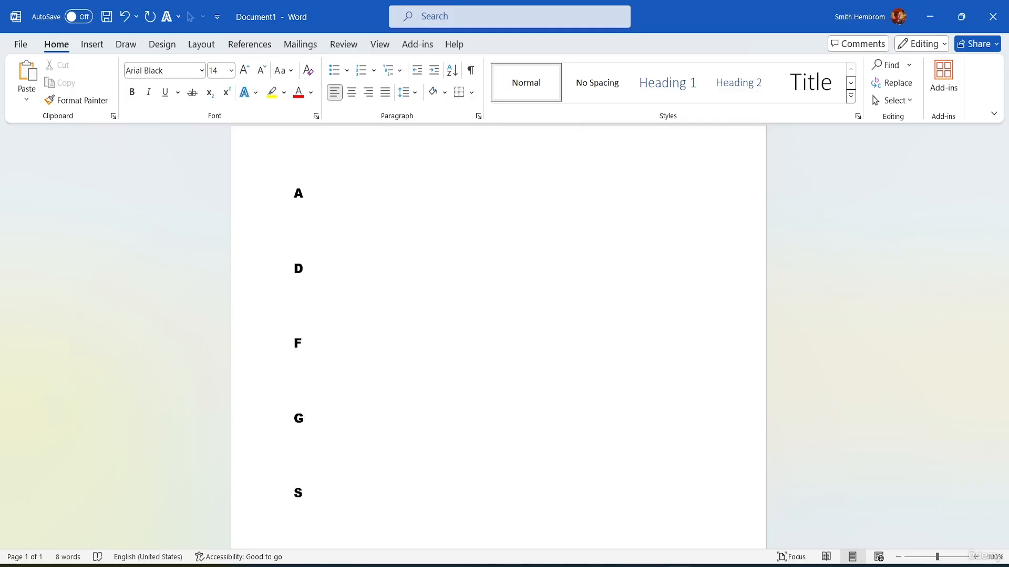
# Switch to file-sample_100kB and select the heading "Cras fringilla ipsum magna, in fringilla dui commodo a." above the table.
pyautogui.moveTo(678, 566)
pyautogui.click(732, 525)
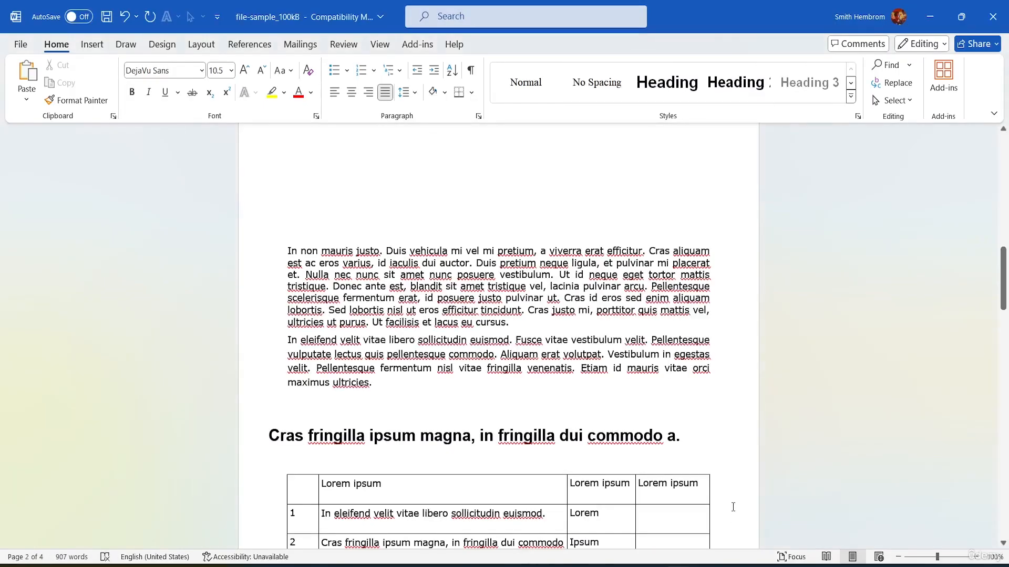
pyautogui.scroll(-6, 666, 441)
pyautogui.scroll(3, 541, 309)
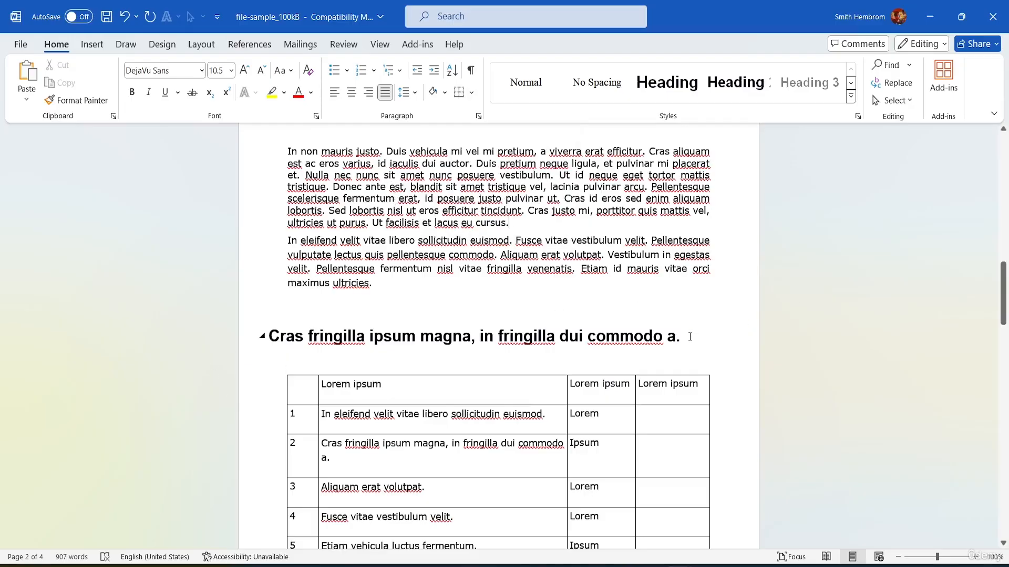
pyautogui.moveTo(689, 336); pyautogui.dragTo(258, 345)
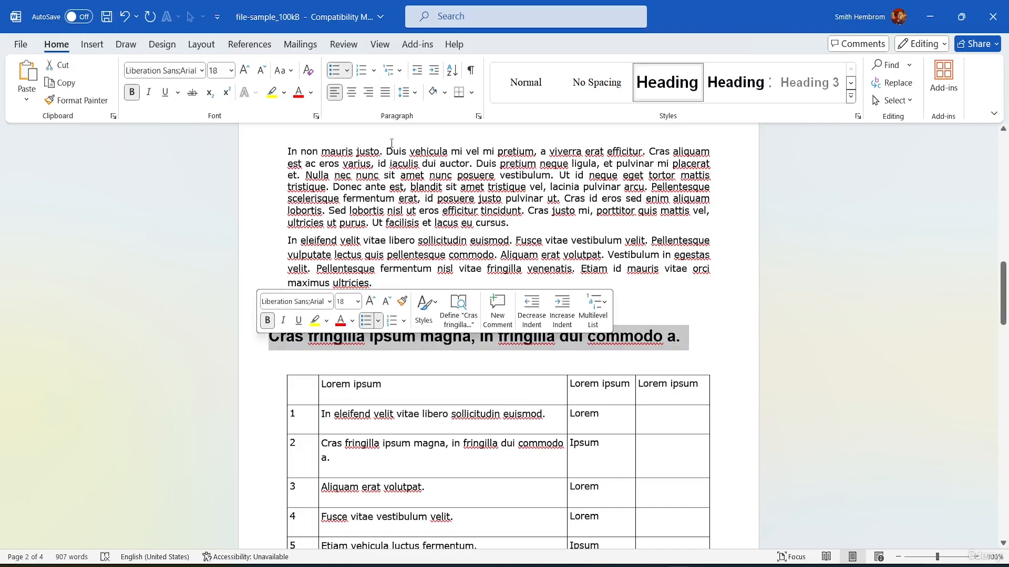
# Open Borders and Shading for the selected heading and review the page border, shading and paragraph border options.
pyautogui.click(473, 93)
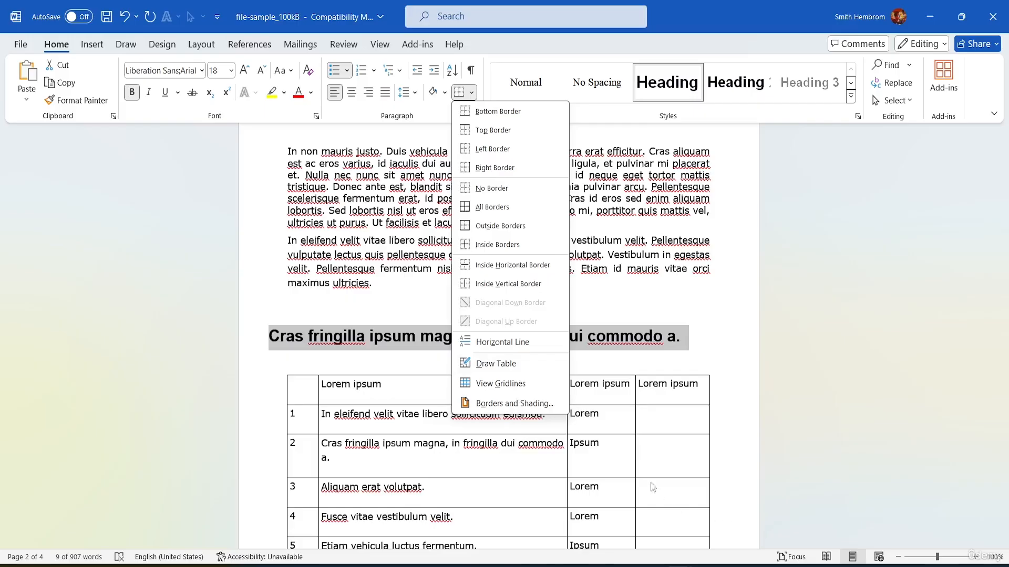
pyautogui.click(526, 404)
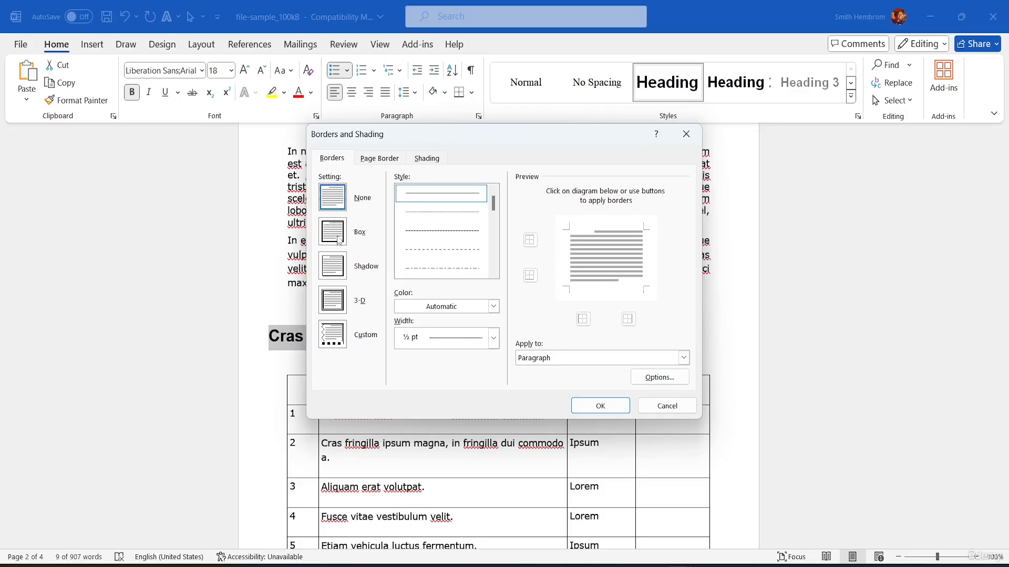
pyautogui.click(385, 160)
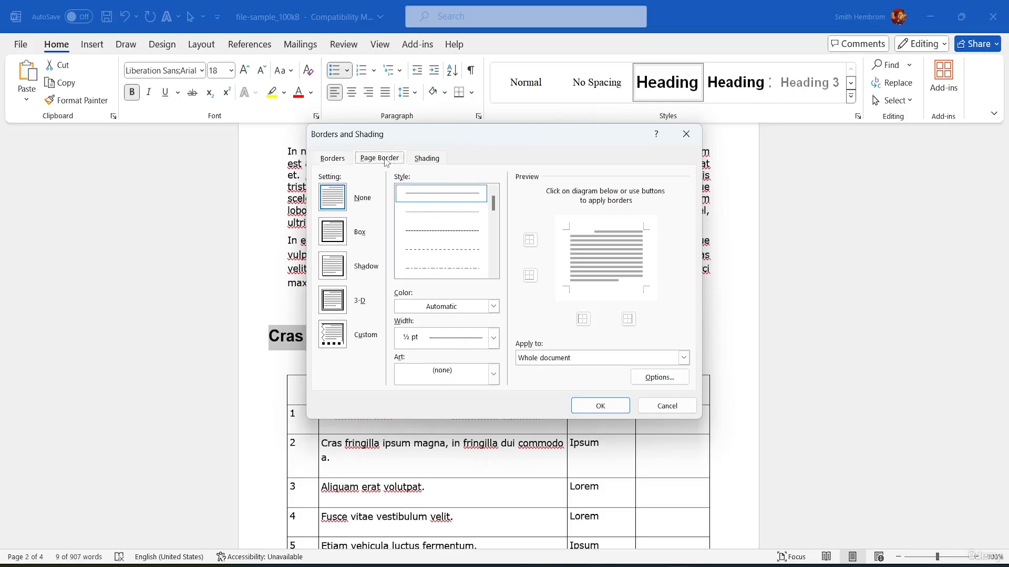
pyautogui.click(439, 160)
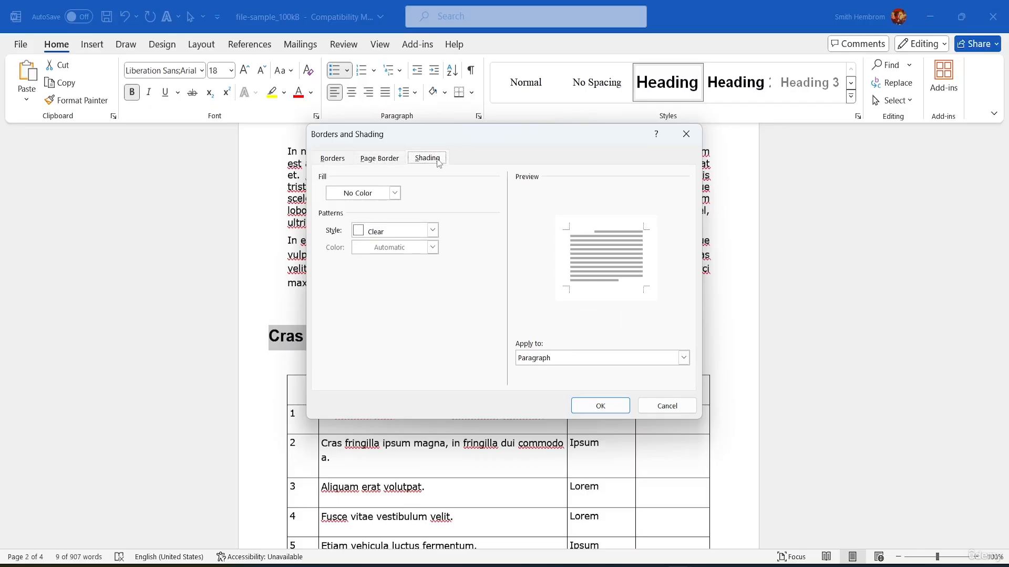
pyautogui.click(375, 159)
pyautogui.click(344, 161)
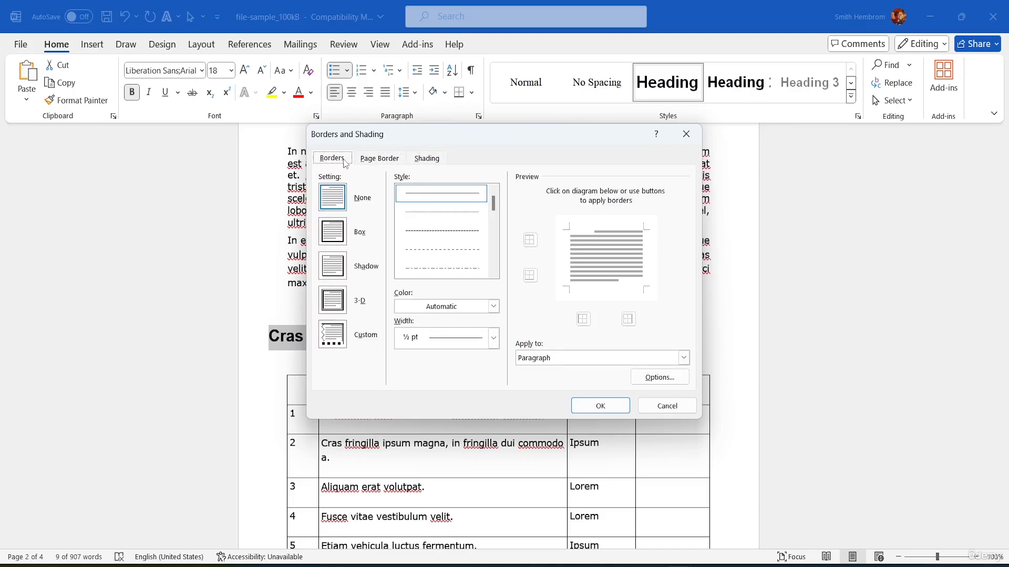
# Look through the border colors and line styles without choosing any, accept the border settings and deselect the heading.
pyautogui.click(494, 306)
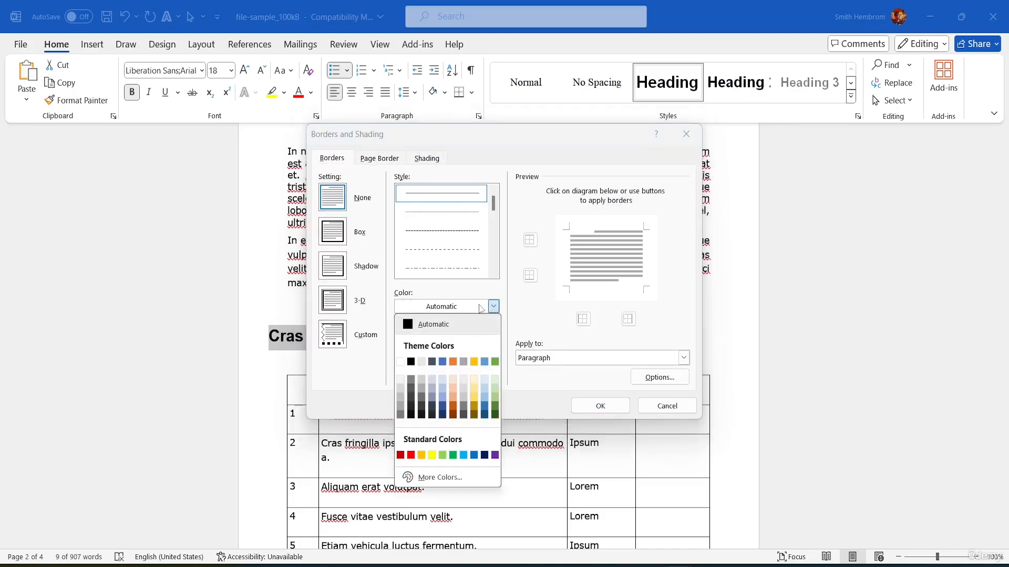
pyautogui.click(465, 294)
pyautogui.scroll(-1, 467, 226)
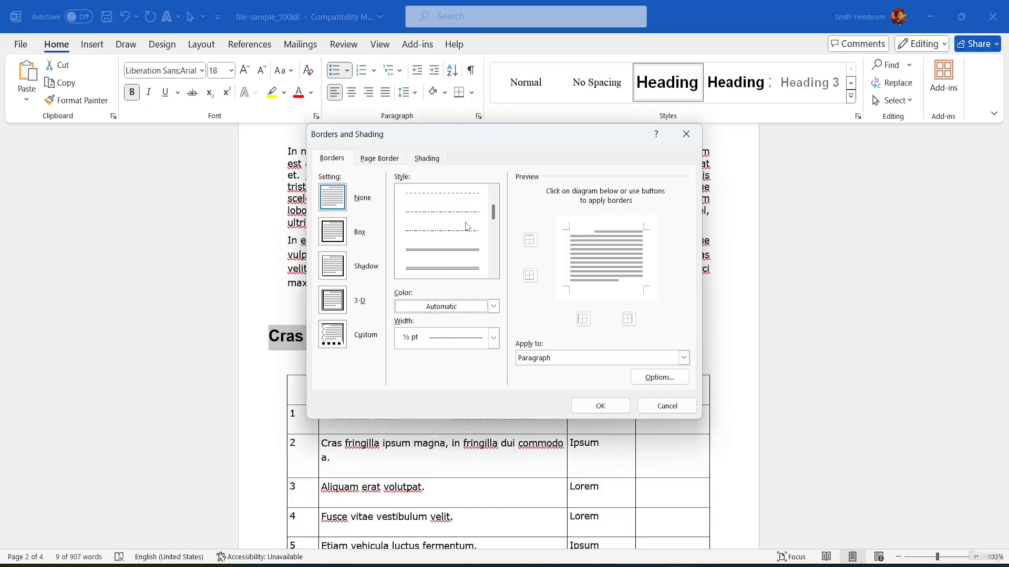
pyautogui.scroll(-1, 466, 227)
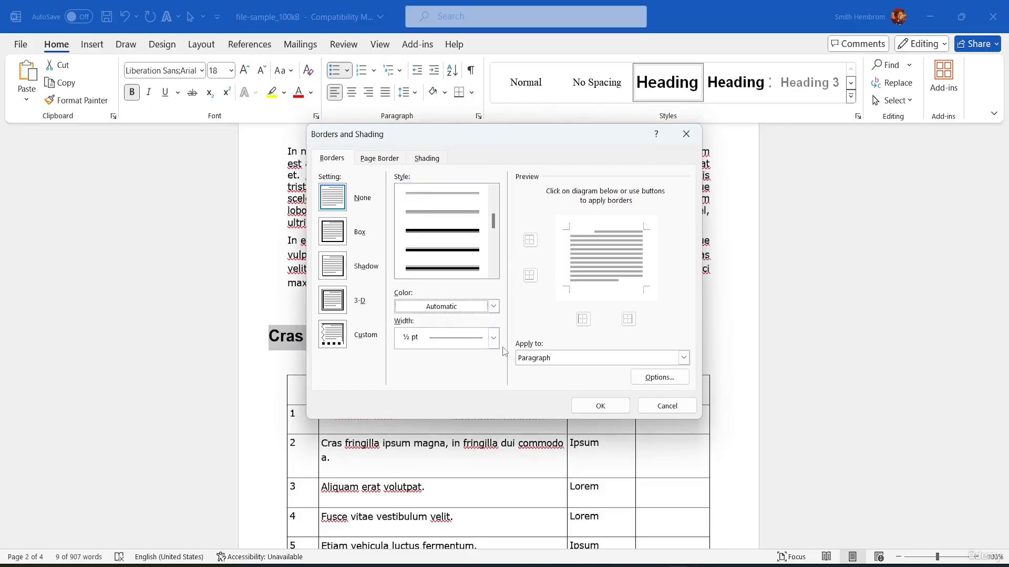
pyautogui.click(606, 406)
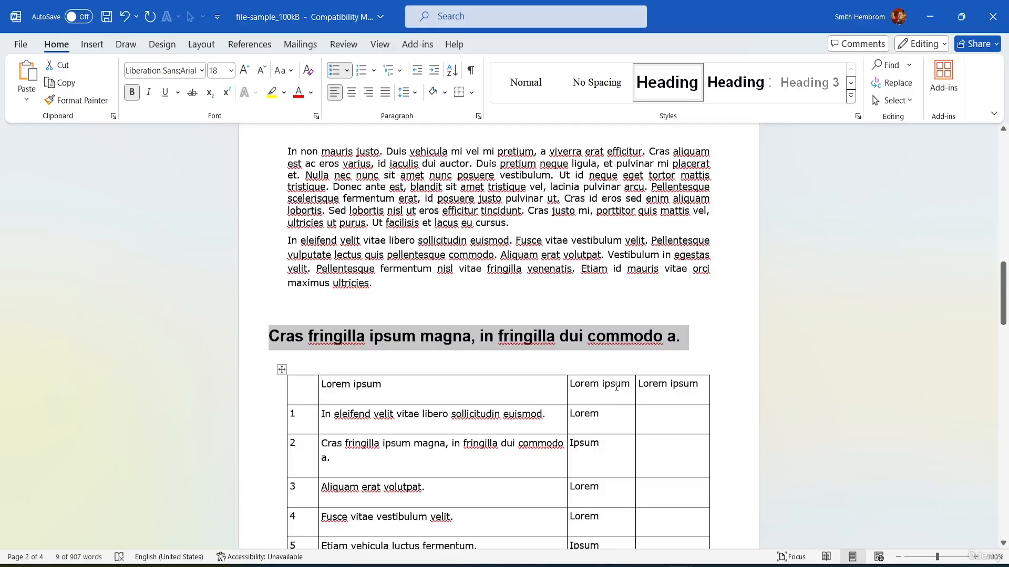
pyautogui.click(920, 409)
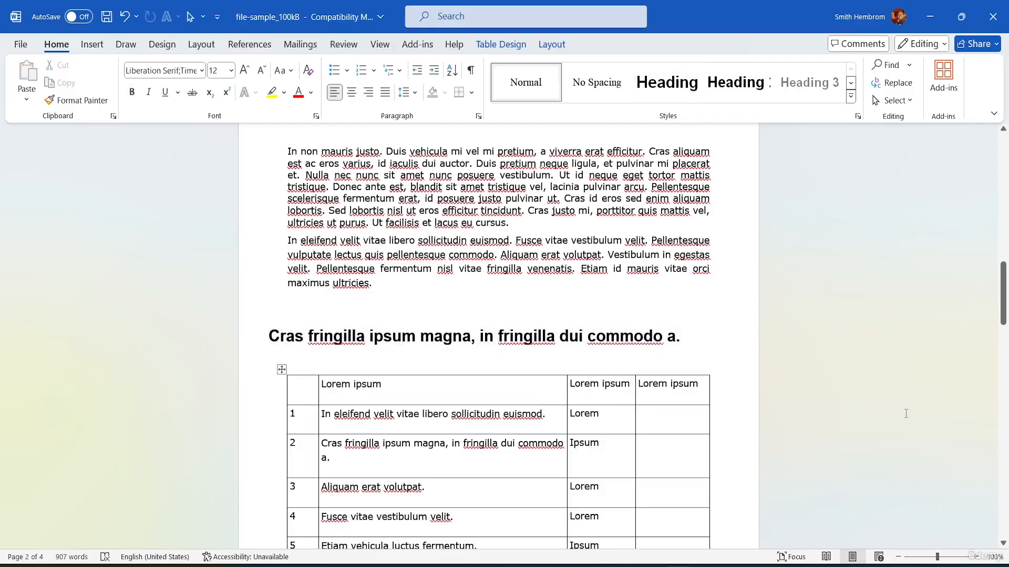